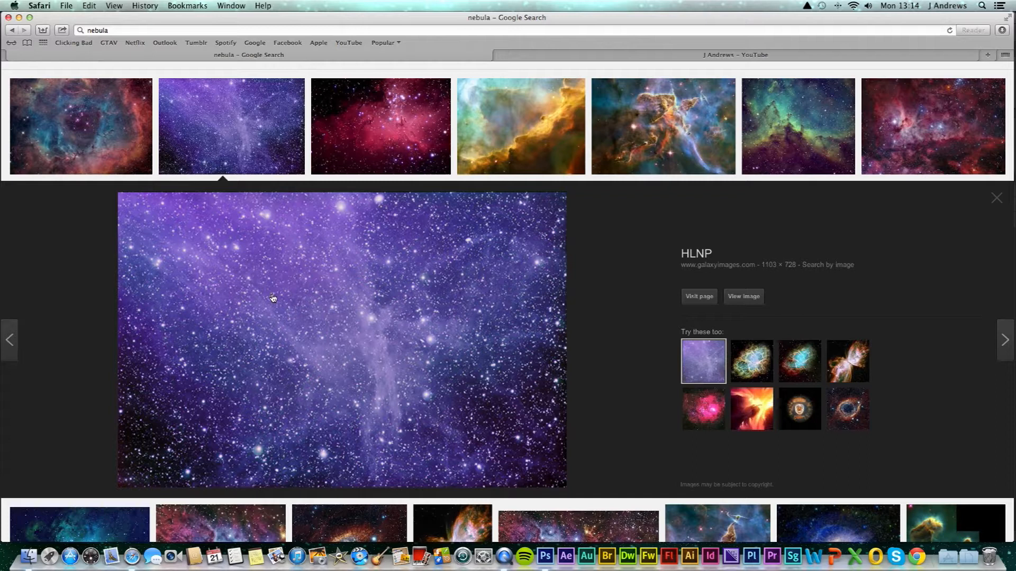
- Look over the nebula image search results for reference and switch to Photoshop
{"action": "left_click", "coordinate": [546, 556]}
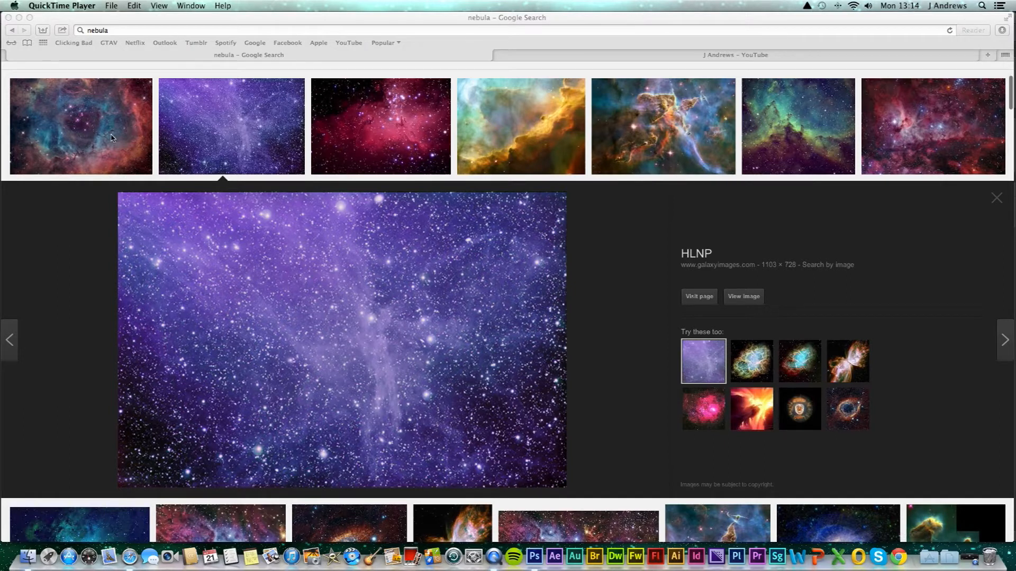
{"action": "scroll", "coordinate": [177, 202], "scroll_direction": "down", "scroll_amount": 10}
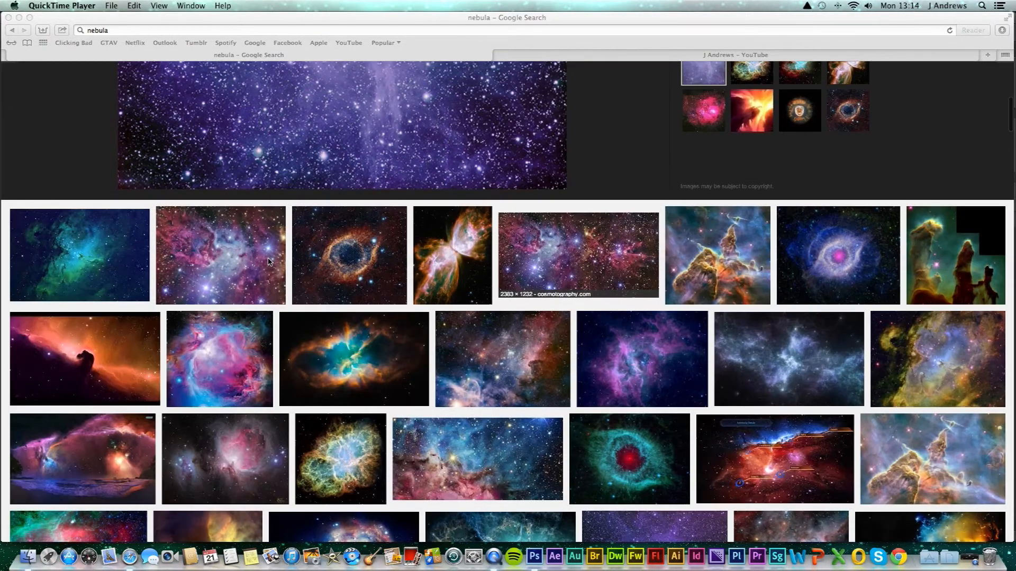
{"action": "scroll", "coordinate": [268, 260], "scroll_direction": "up", "scroll_amount": 12}
{"action": "scroll", "coordinate": [267, 260], "scroll_direction": "up", "scroll_amount": 4}
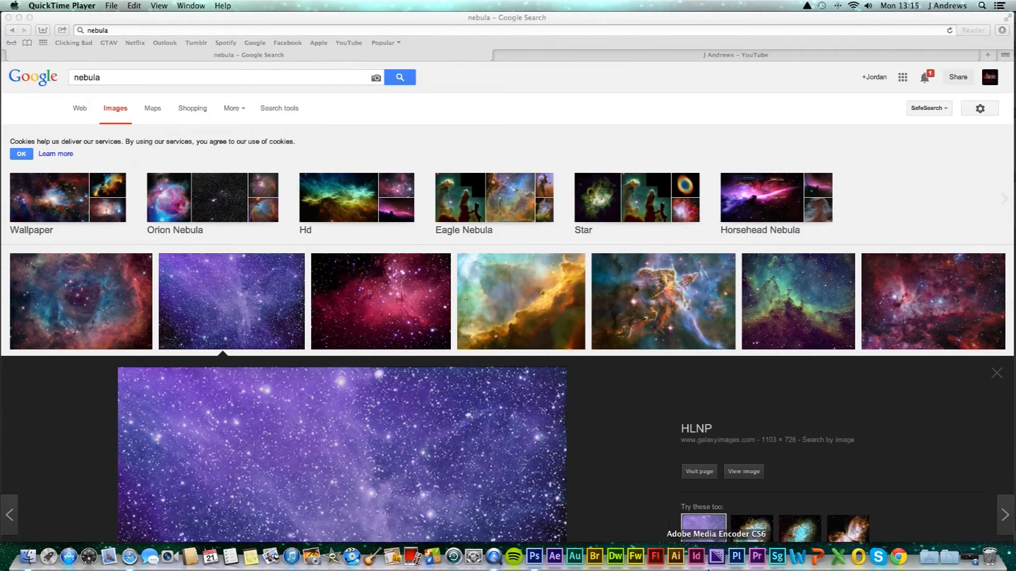
{"action": "left_click", "coordinate": [533, 557]}
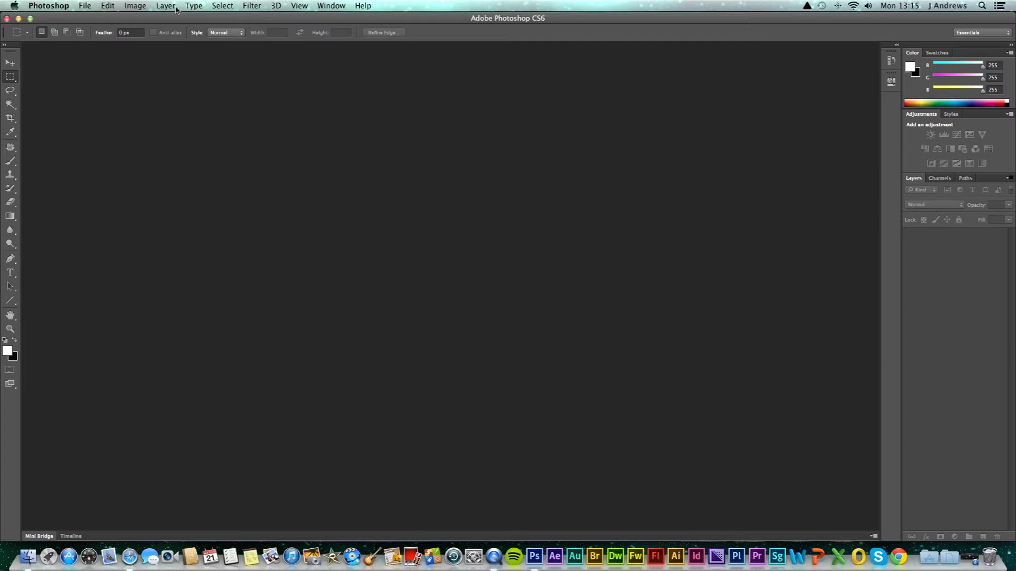
- Create a new document using the Film & Video preset at the HDTV 1080p/29.97 size
{"action": "left_click", "coordinate": [91, 10]}
{"action": "left_click", "coordinate": [96, 23]}
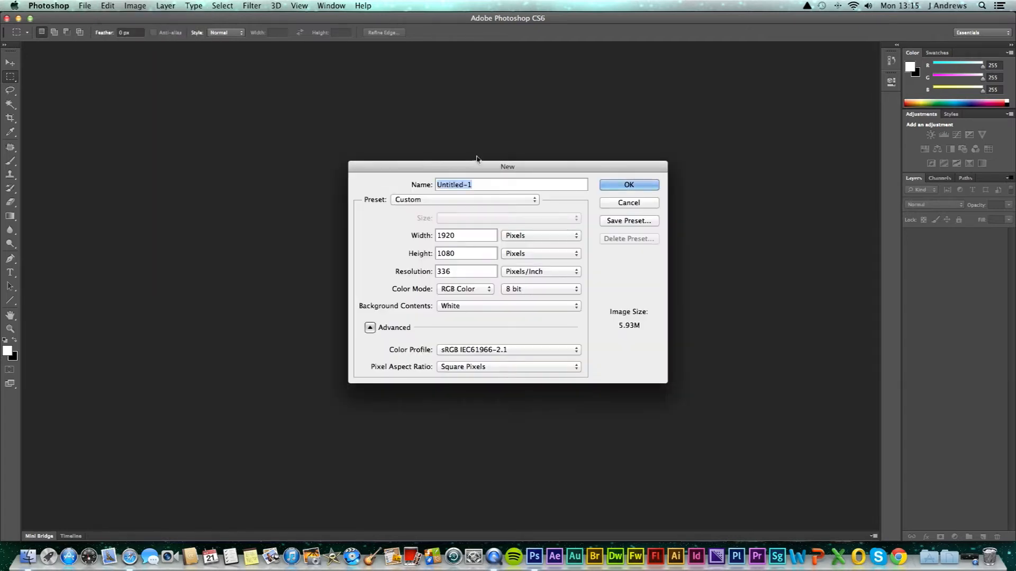
{"action": "left_click", "coordinate": [517, 201]}
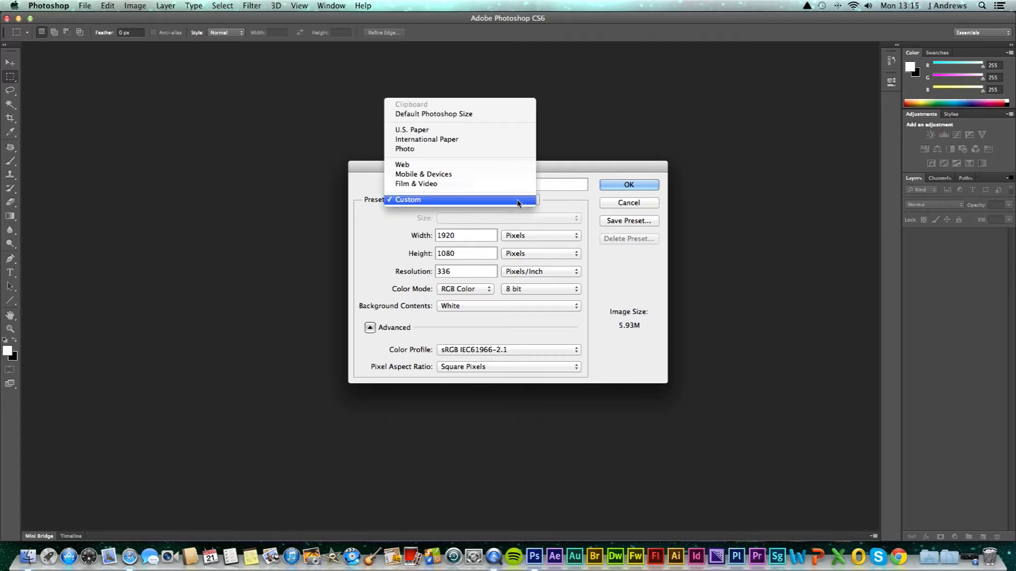
{"action": "left_click", "coordinate": [518, 202]}
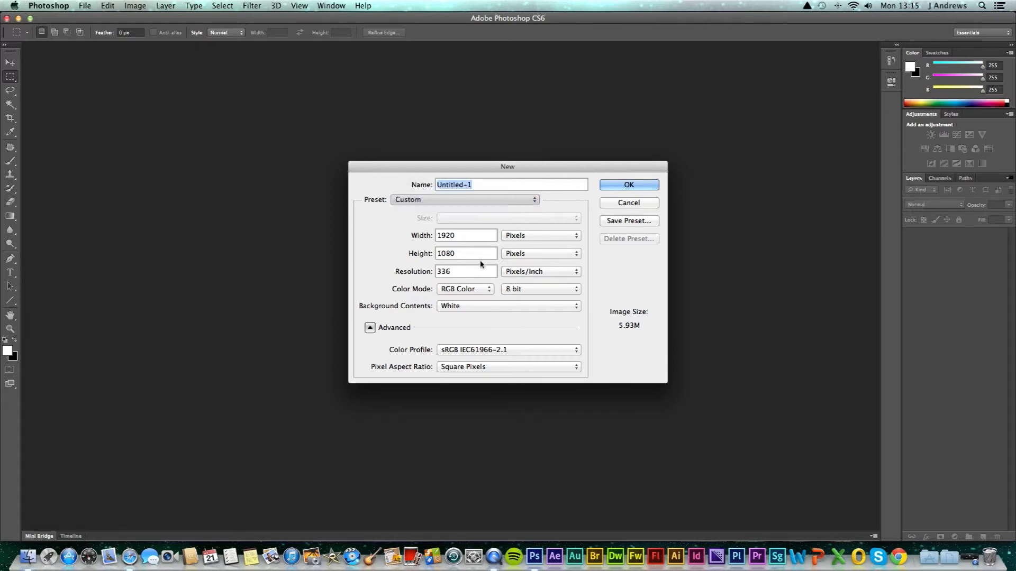
{"action": "left_click", "coordinate": [495, 204]}
{"action": "left_click", "coordinate": [493, 184]}
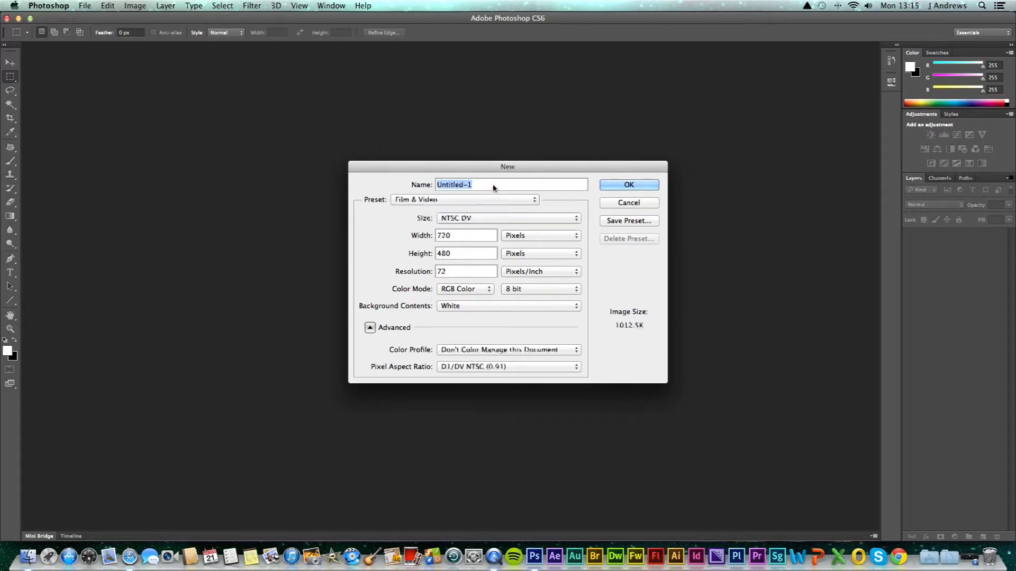
{"action": "left_click", "coordinate": [499, 219]}
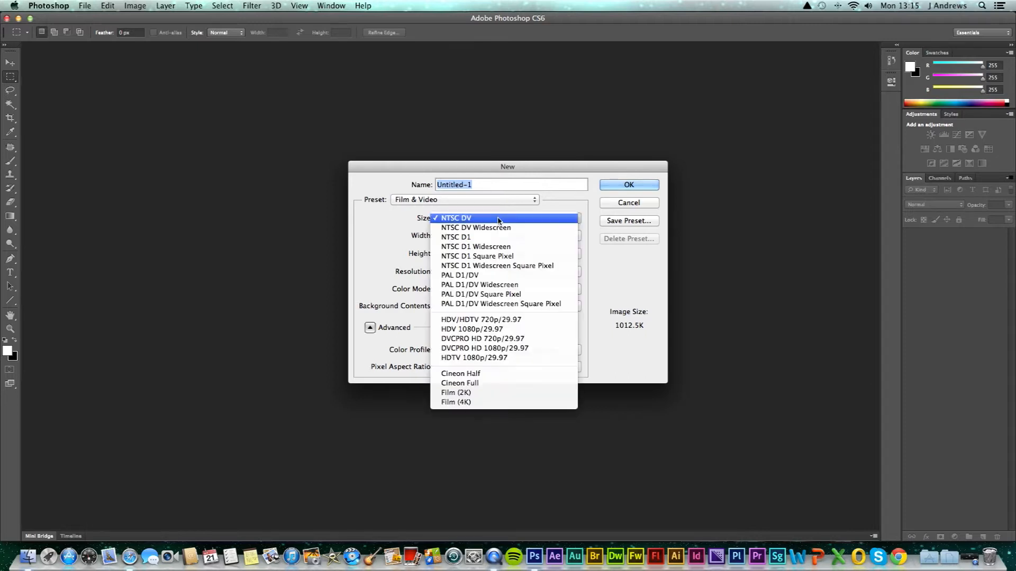
{"action": "left_click", "coordinate": [505, 359]}
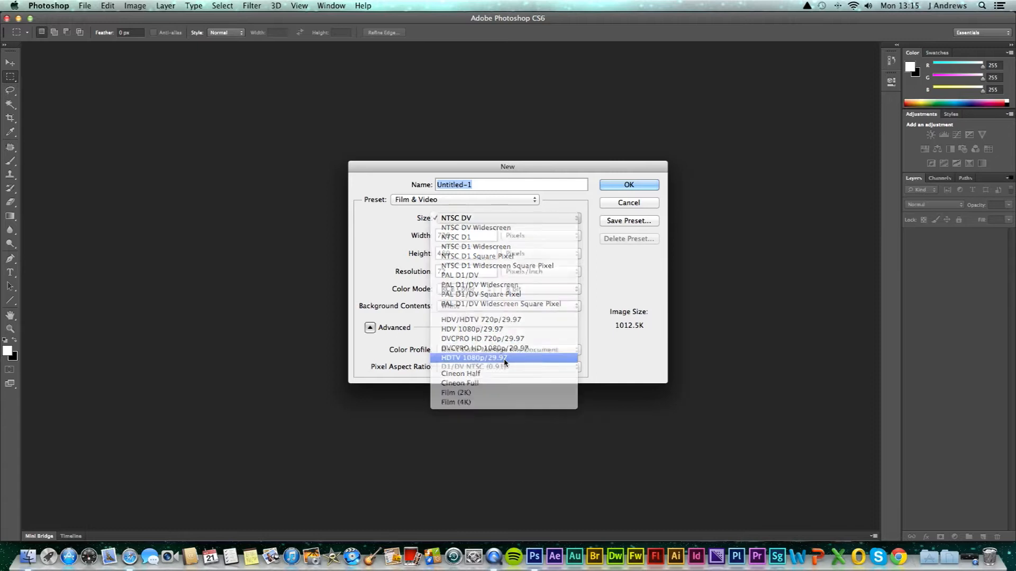
{"action": "left_click", "coordinate": [633, 187]}
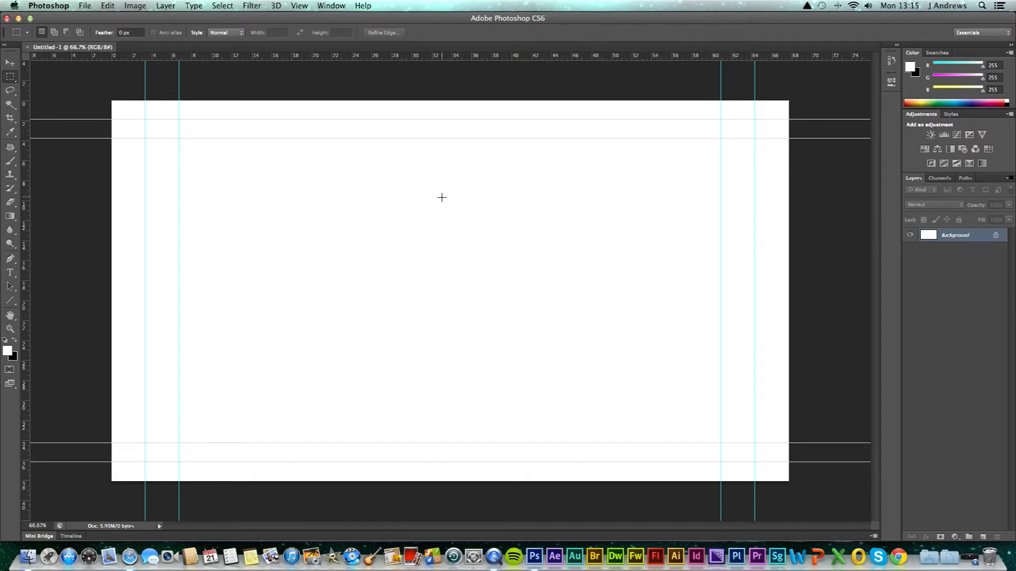
- Clear all the guides from the new document
{"action": "left_click", "coordinate": [299, 7]}
{"action": "left_click", "coordinate": [299, 9]}
{"action": "left_click", "coordinate": [294, 6]}
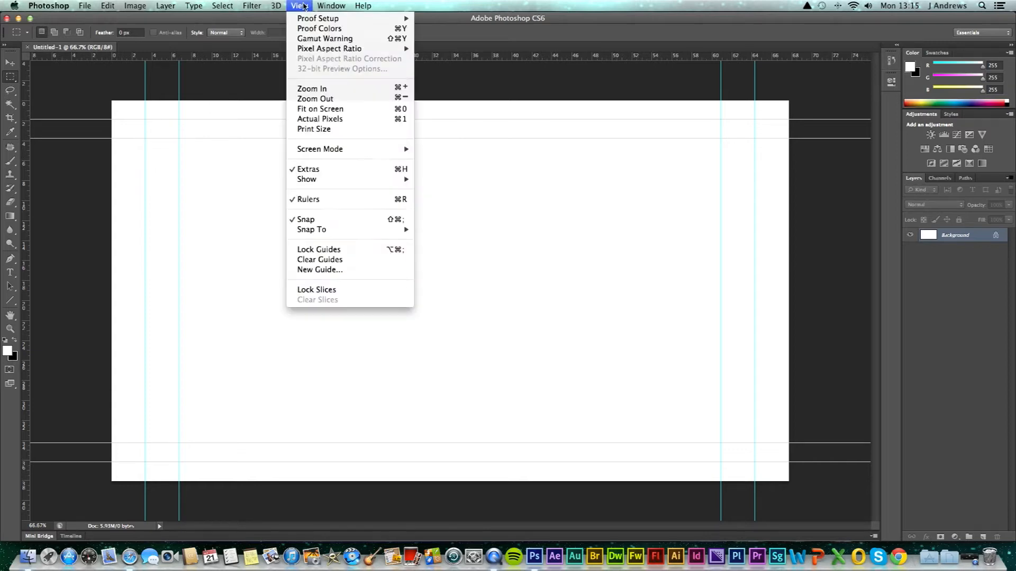
{"action": "left_click", "coordinate": [321, 259]}
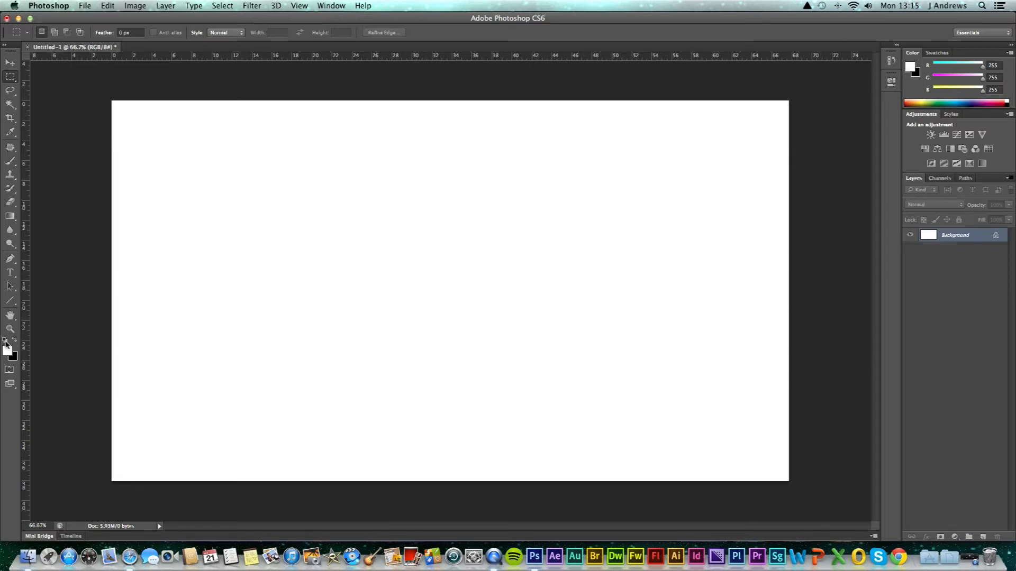
- Fill the background with the default black foreground using the Paint Bucket, and add a new layer filled with black
{"action": "key", "text": "d"}
{"action": "key", "text": "g"}
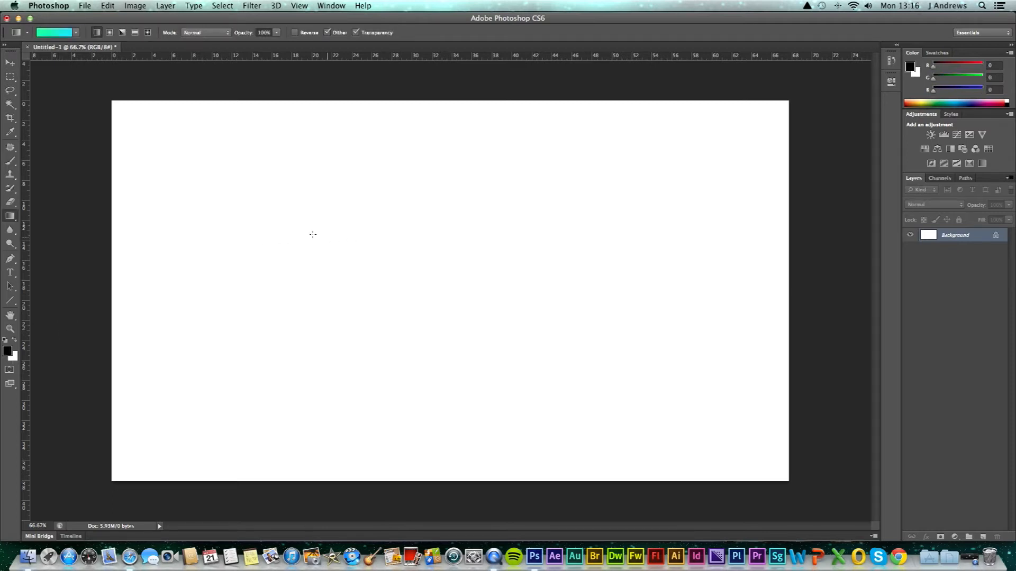
{"action": "left_click", "coordinate": [16, 220]}
{"action": "left_click", "coordinate": [45, 226]}
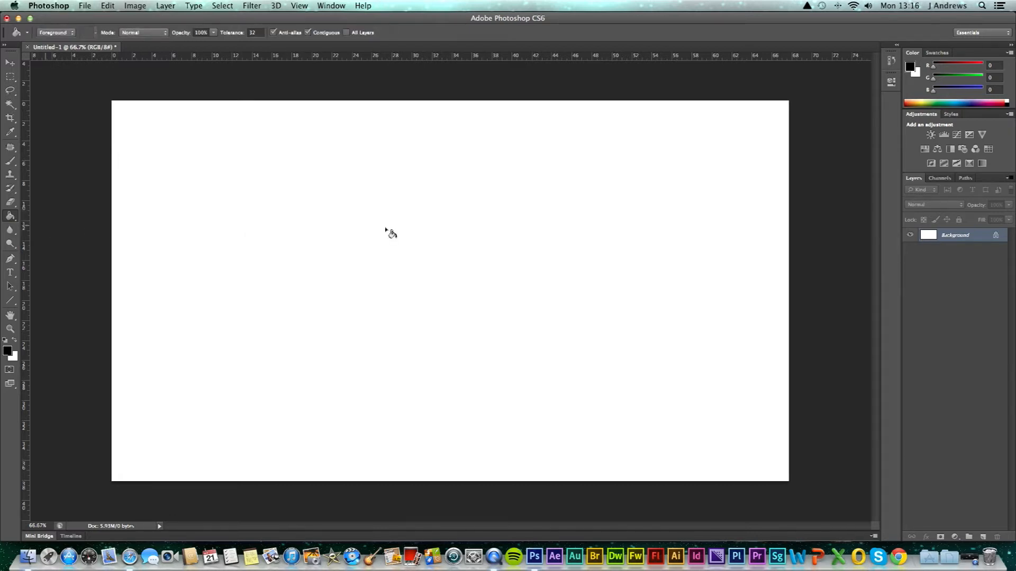
{"action": "left_click", "coordinate": [438, 228]}
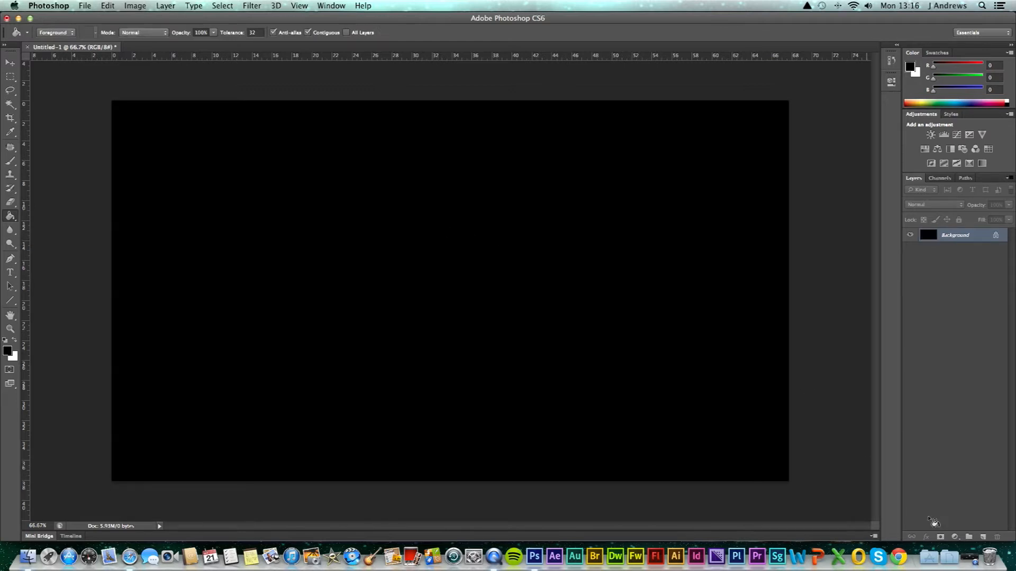
{"action": "left_click", "coordinate": [982, 537]}
{"action": "left_click", "coordinate": [440, 248]}
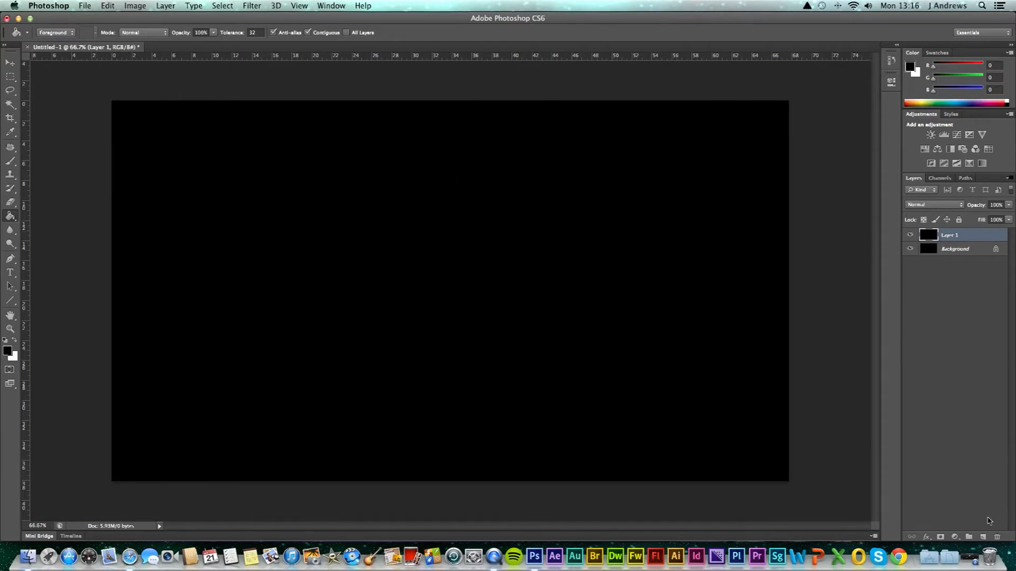
- Apply Add Noise to the new black layer with an amount of 37.74% and Gaussian distribution
{"action": "left_click", "coordinate": [253, 6]}
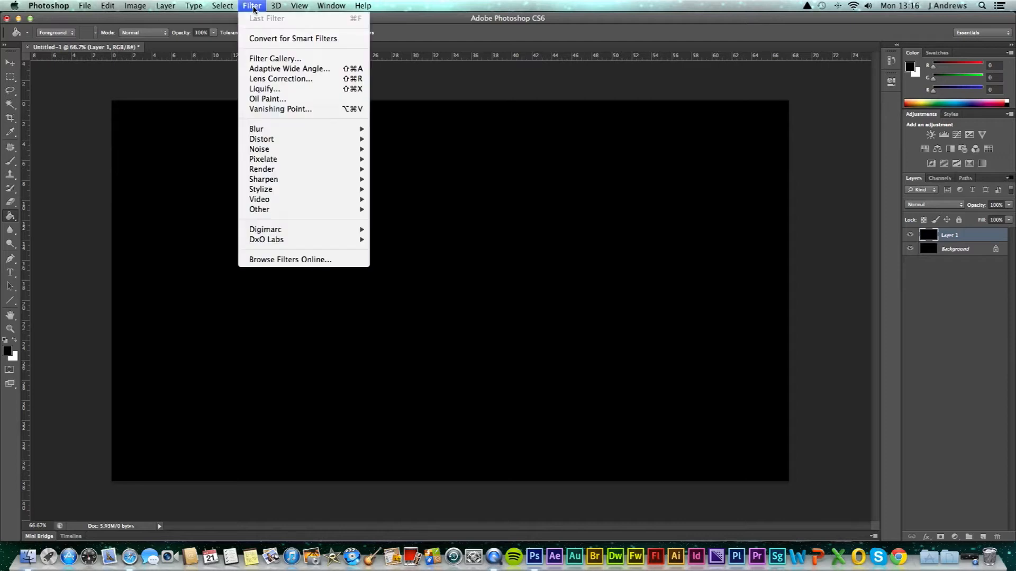
{"action": "mouse_move", "coordinate": [259, 149]}
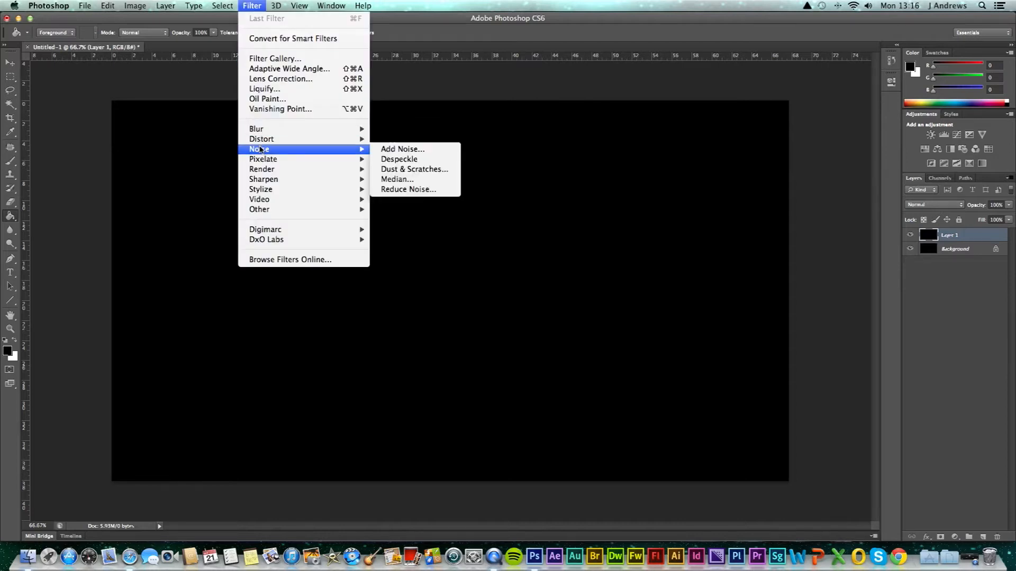
{"action": "left_click", "coordinate": [392, 150]}
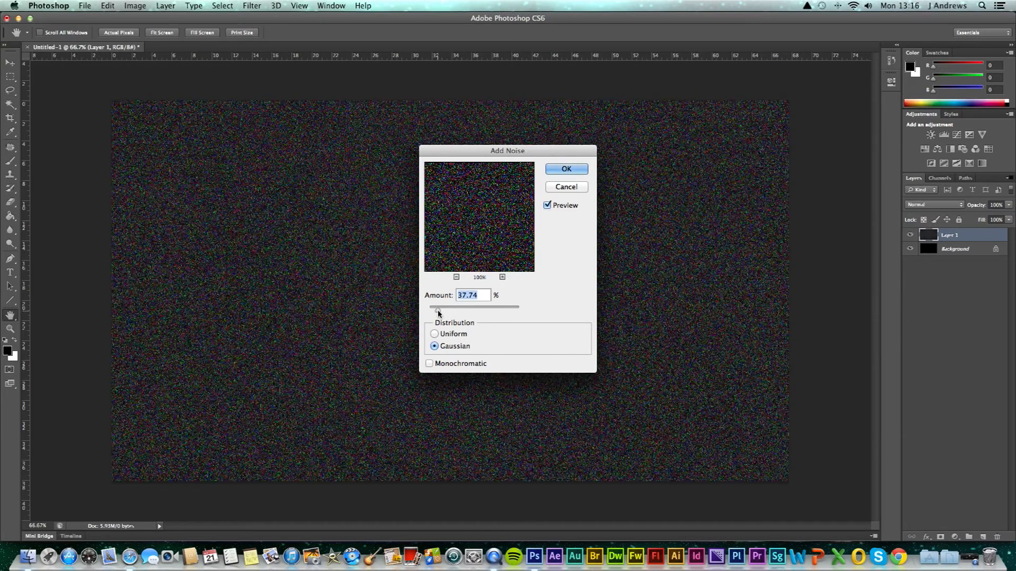
{"action": "left_click_drag", "start_coordinate": [438, 311], "coordinate": [444, 313]}
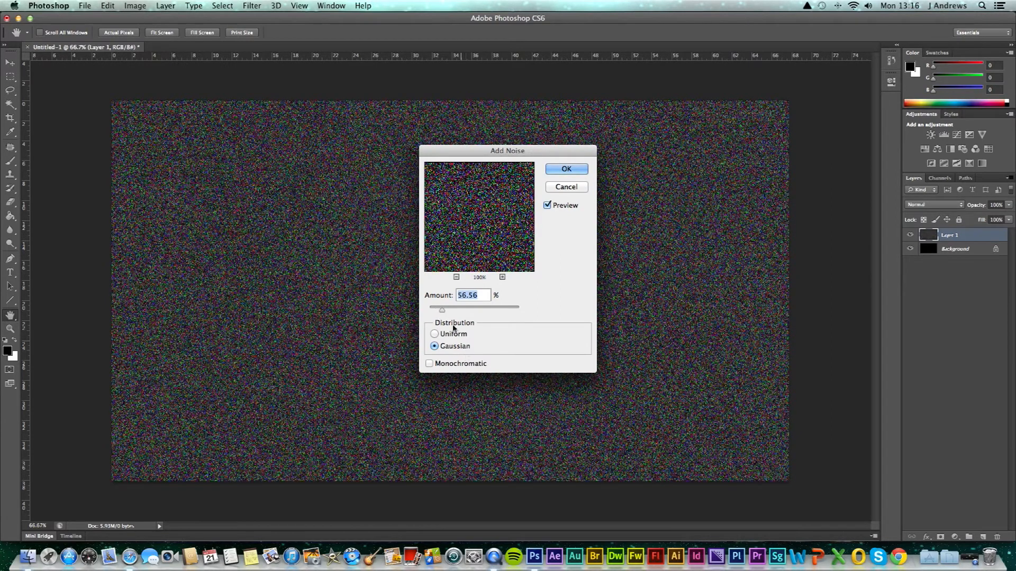
{"action": "left_click_drag", "start_coordinate": [443, 312], "coordinate": [436, 313]}
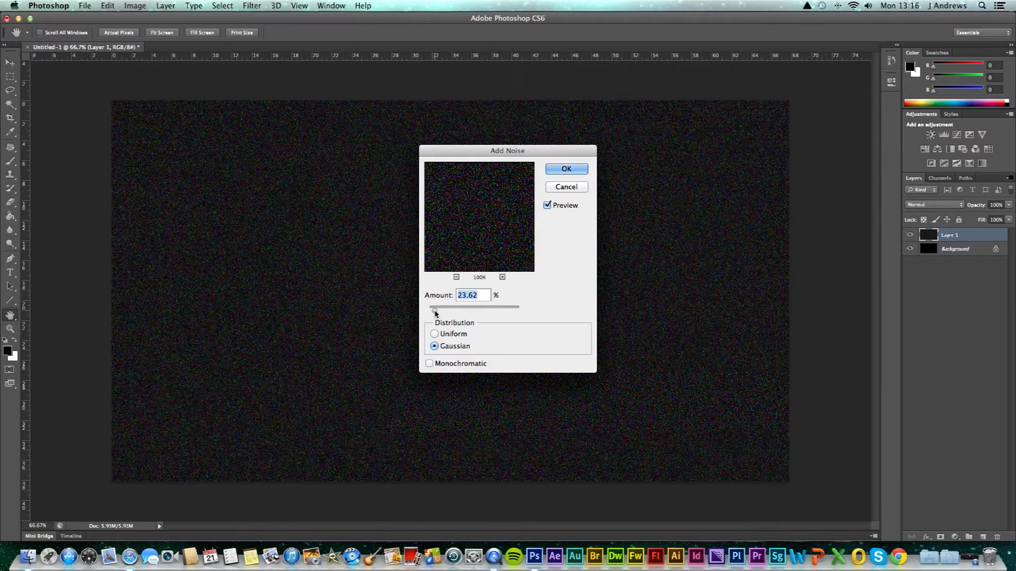
{"action": "left_click_drag", "start_coordinate": [435, 313], "coordinate": [438, 313]}
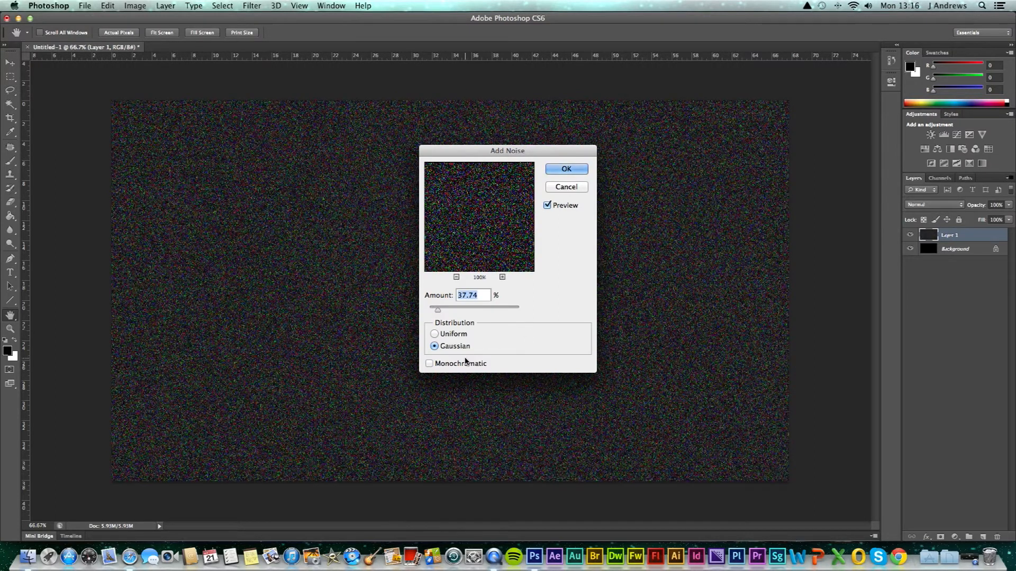
{"action": "left_click", "coordinate": [577, 172]}
{"action": "key", "text": "g"}
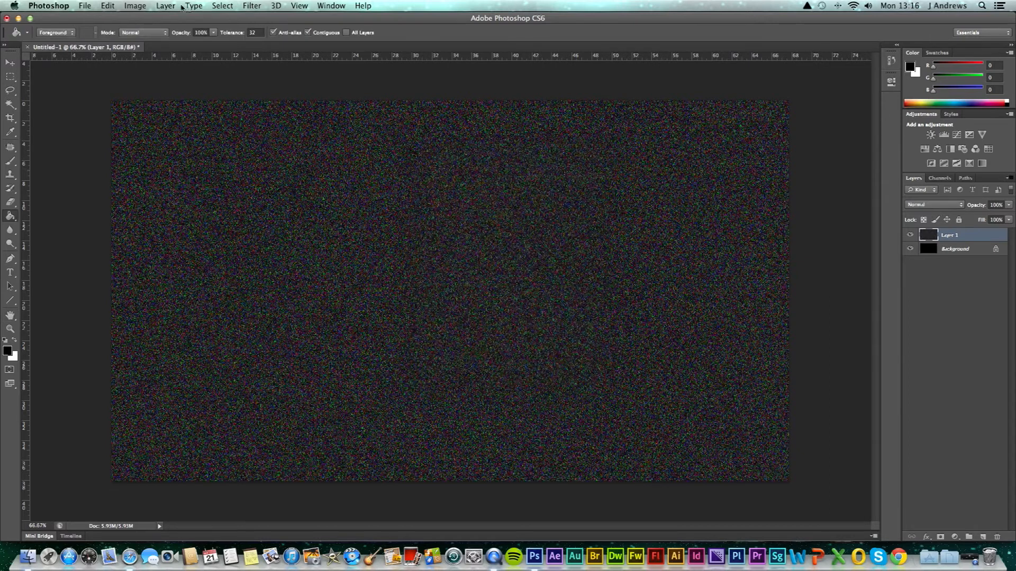
- Convert the noise layer to grayscale with a Black & White adjustment using the Default preset
{"action": "left_click", "coordinate": [136, 6]}
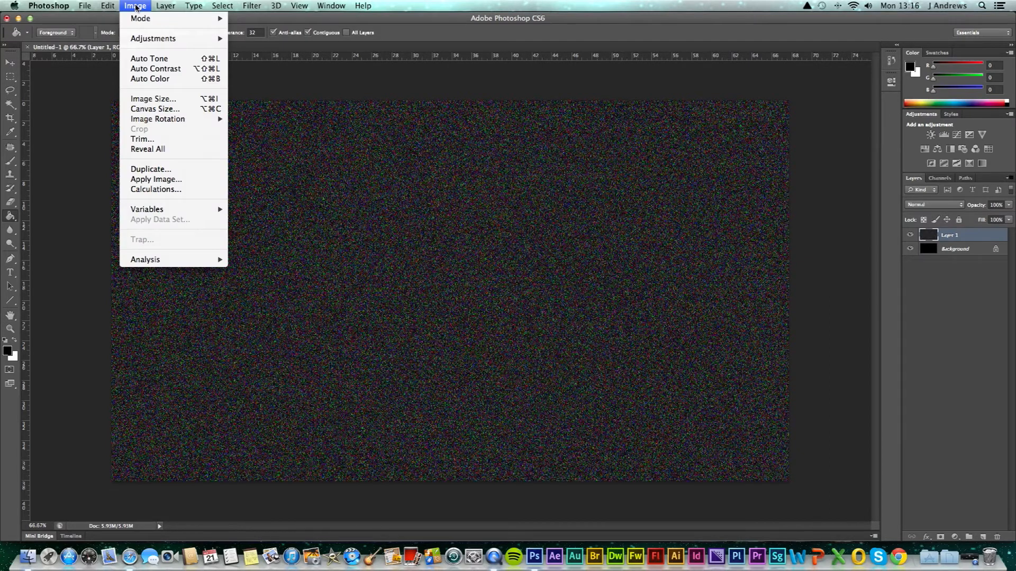
{"action": "mouse_move", "coordinate": [159, 38]}
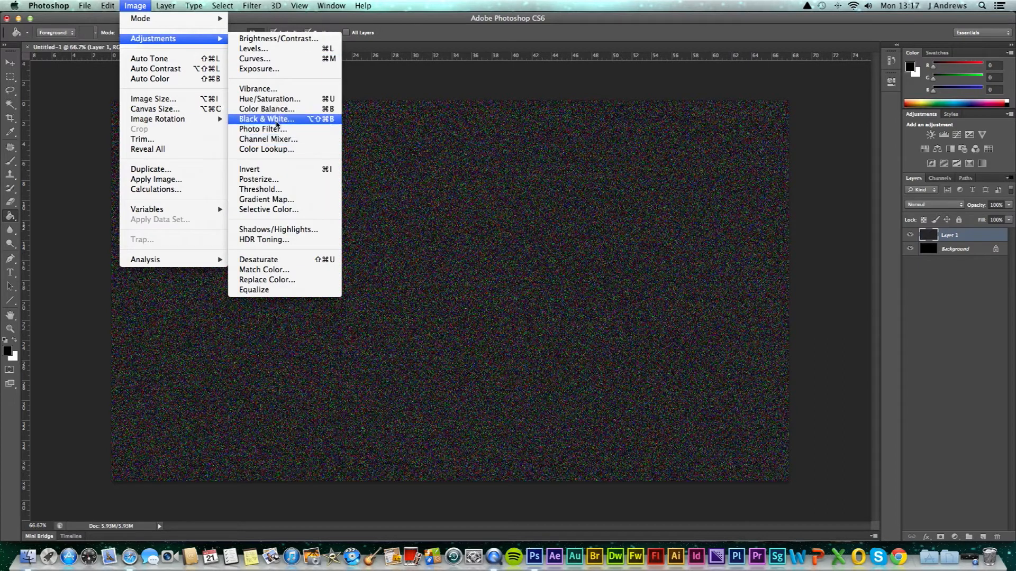
{"action": "left_click", "coordinate": [279, 117]}
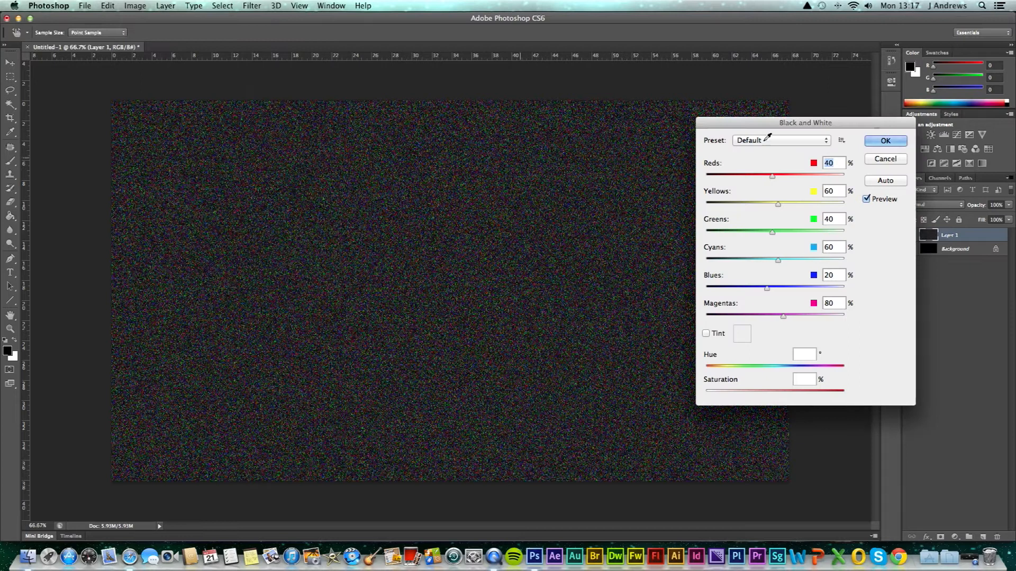
{"action": "left_click", "coordinate": [890, 145]}
{"action": "key", "text": "g"}
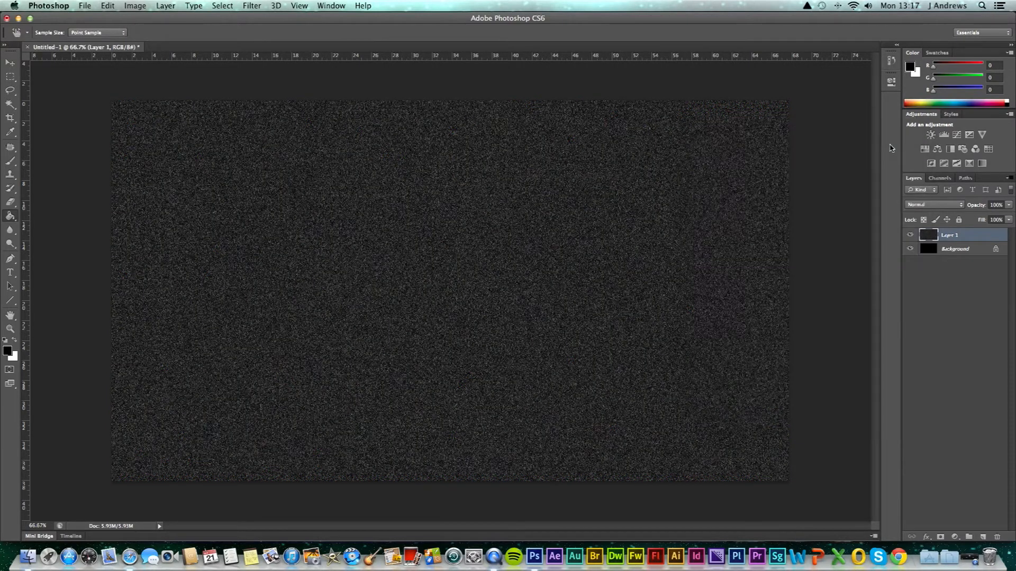
- Apply Levels to the noise layer, setting the shadow input to 97 and adjusting the lighter input tones to leave sparse stars
{"action": "left_click", "coordinate": [139, 6]}
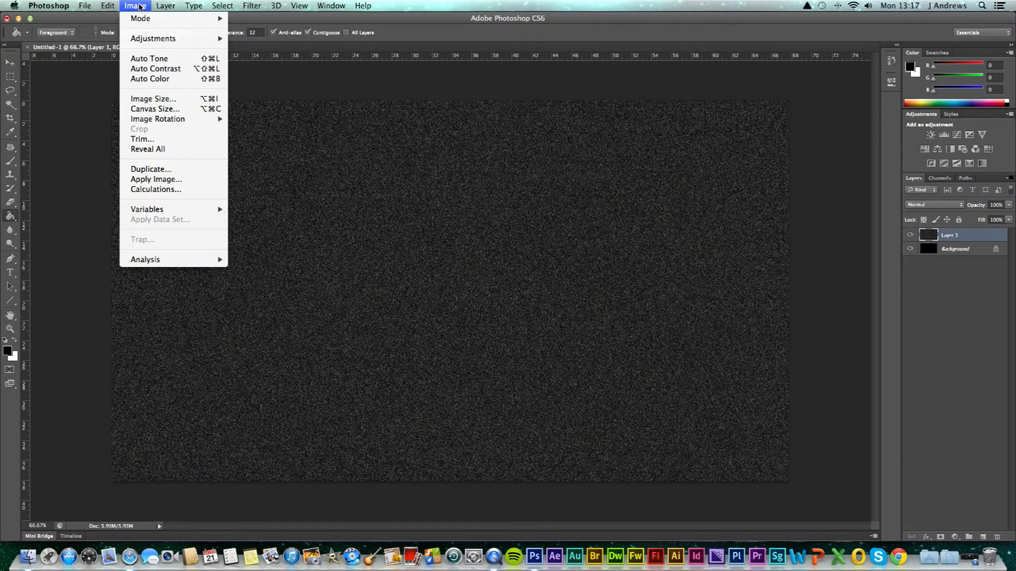
{"action": "mouse_move", "coordinate": [150, 38]}
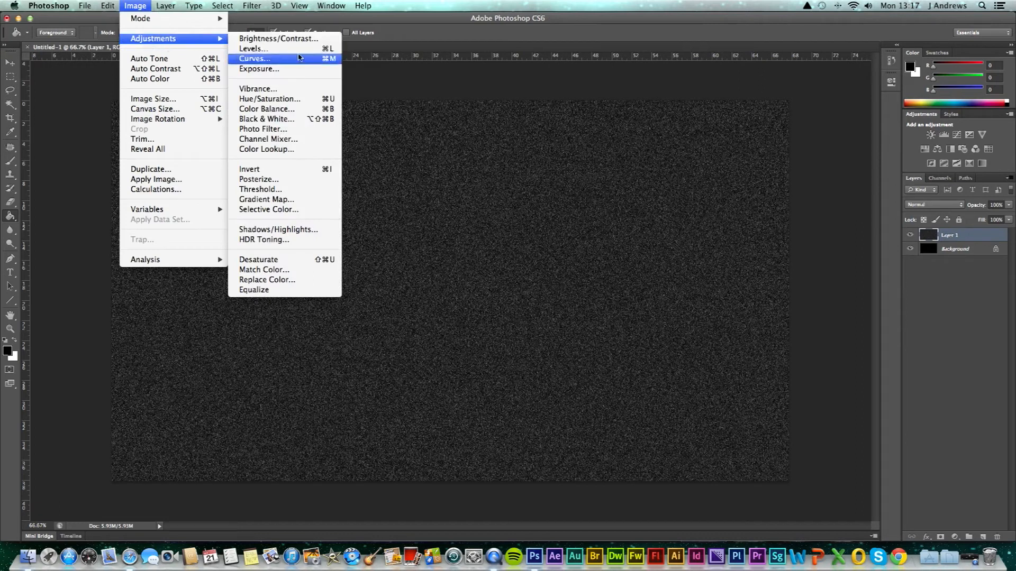
{"action": "left_click", "coordinate": [299, 50]}
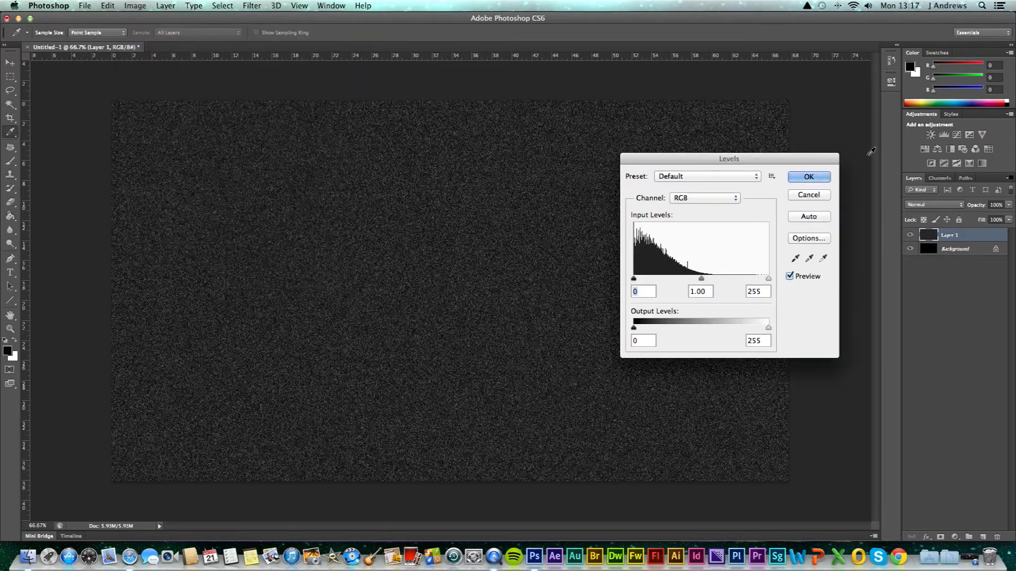
{"action": "left_click_drag", "start_coordinate": [801, 157], "coordinate": [795, 142]}
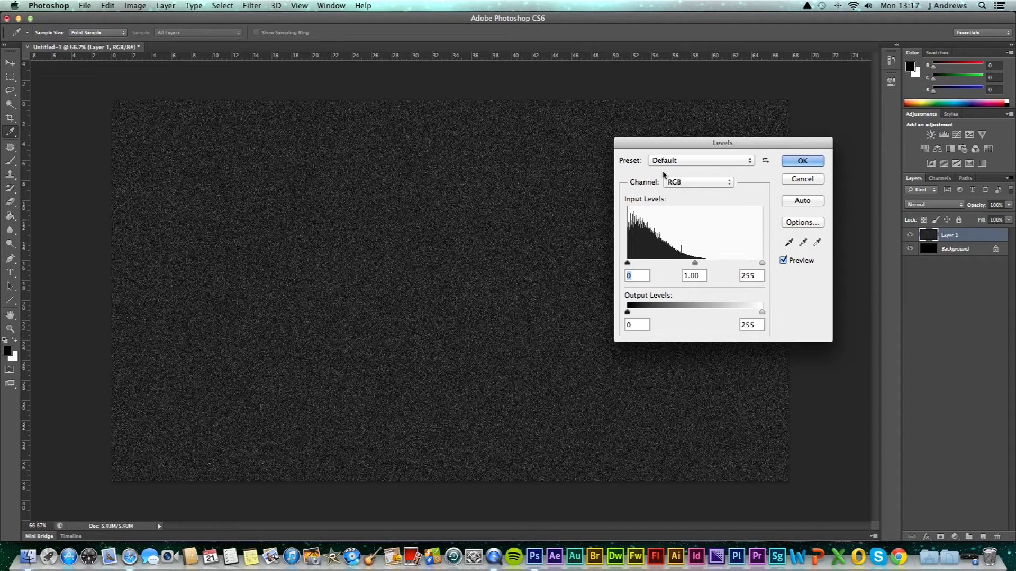
{"action": "left_click_drag", "start_coordinate": [628, 263], "coordinate": [680, 265]}
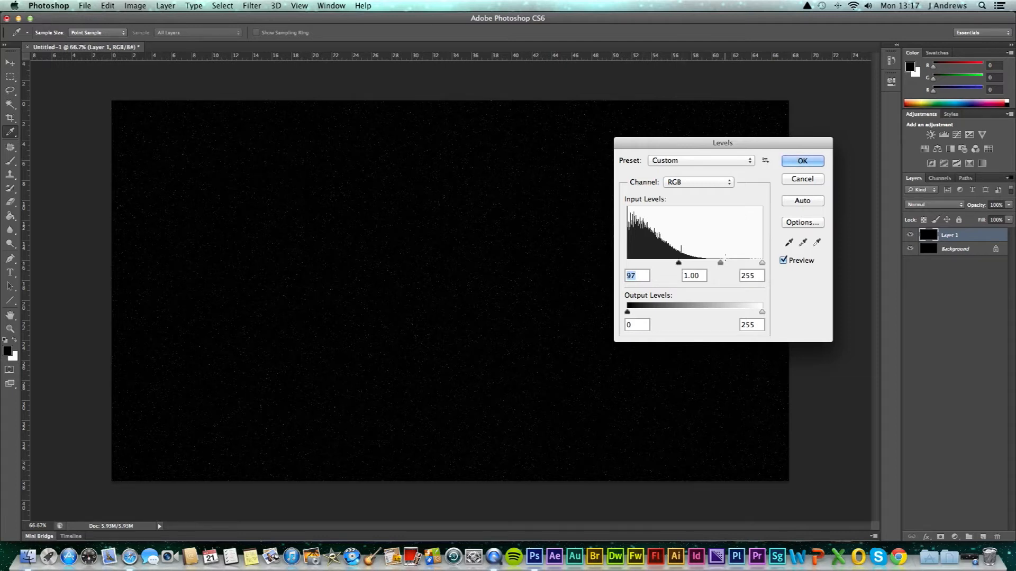
{"action": "left_click_drag", "start_coordinate": [717, 266], "coordinate": [742, 264]}
{"action": "left_click", "coordinate": [797, 162]}
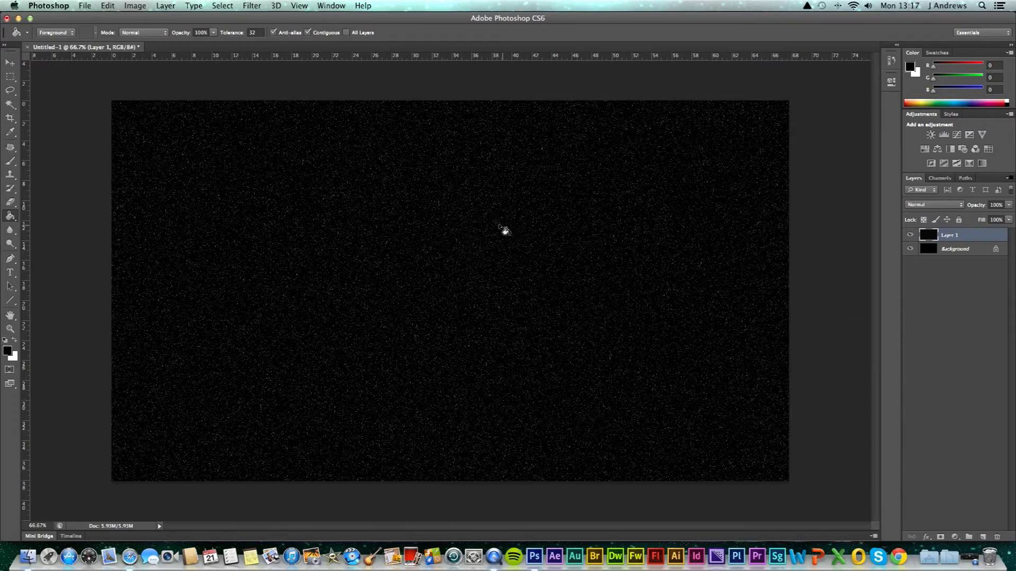
- Copy a rectangular marquee area from the upper-left part of the star field and paste it as a new layer
{"action": "left_click", "coordinate": [9, 77]}
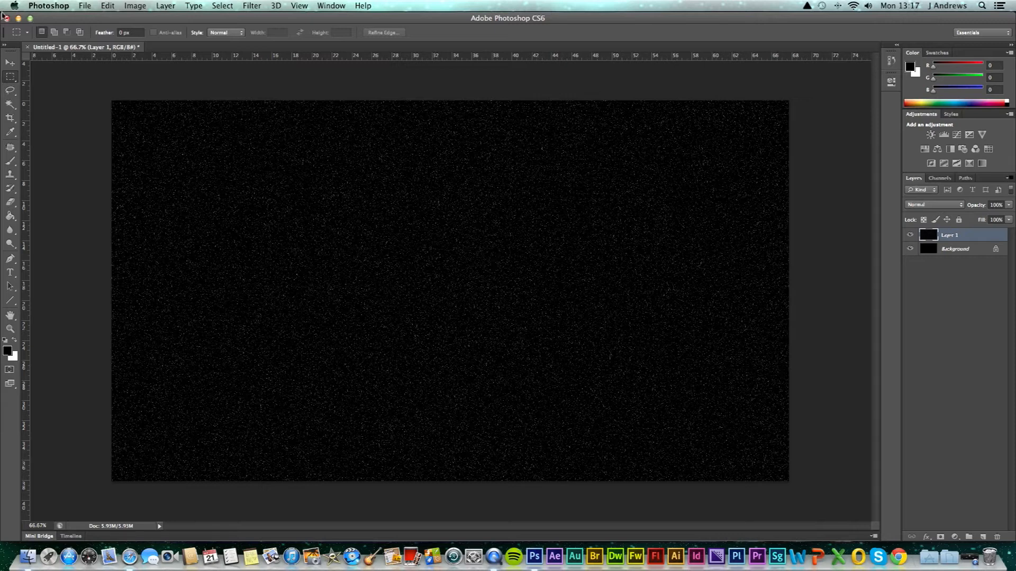
{"action": "right_click", "coordinate": [10, 77]}
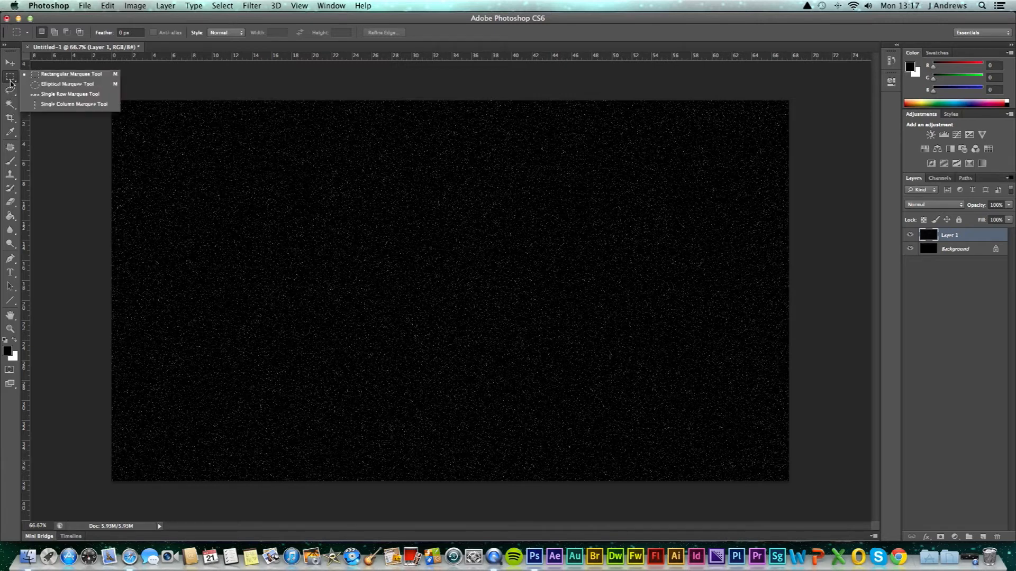
{"action": "left_click", "coordinate": [41, 75]}
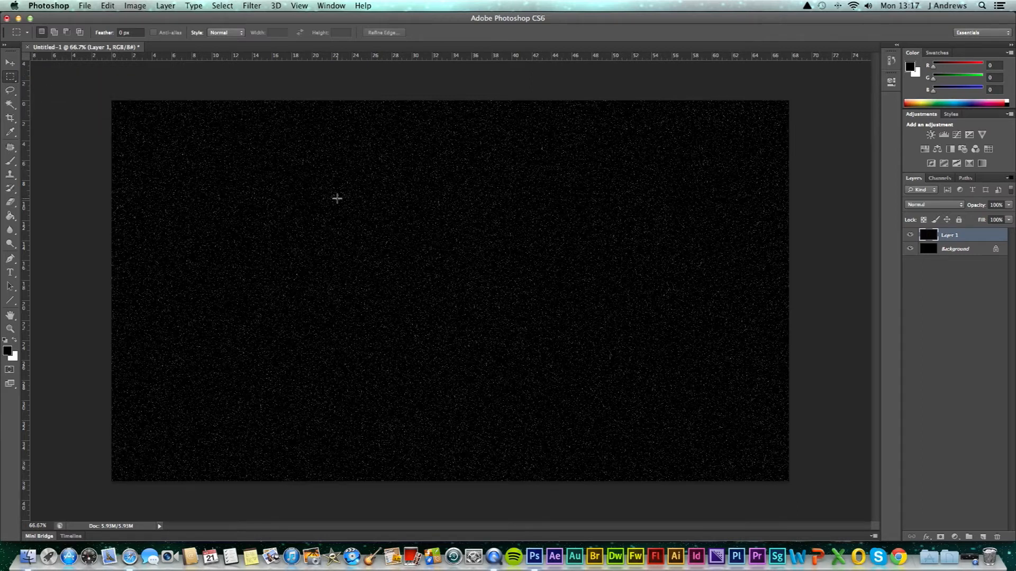
{"action": "key", "text": "w"}
{"action": "key", "text": "m"}
{"action": "left_click_drag", "start_coordinate": [250, 150], "coordinate": [464, 273]}
{"action": "key", "text": "super+c"}
{"action": "key", "text": "super+v"}
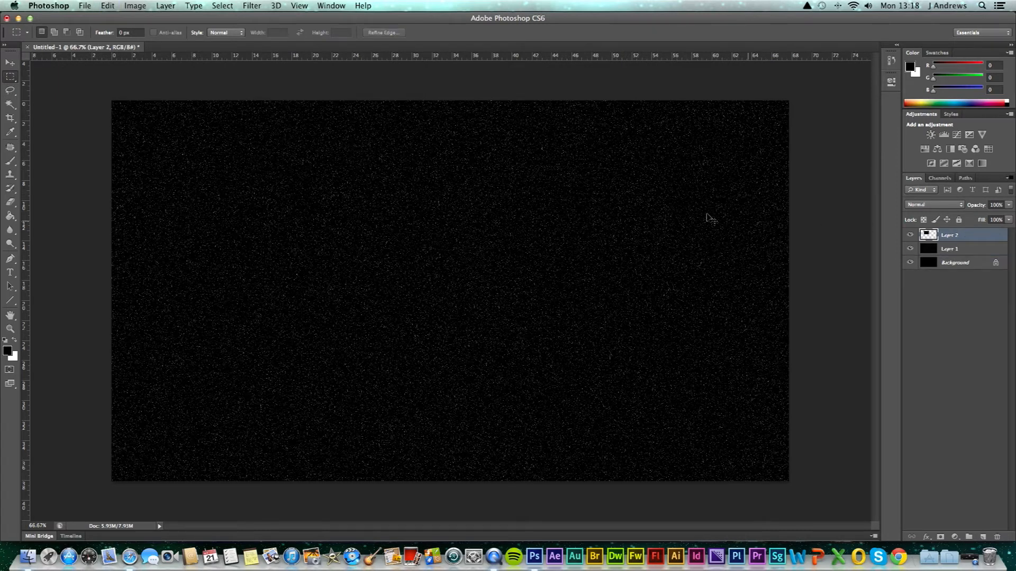
- Enlarge the pasted star patch to about 319% wide and 317% high to cover the canvas, and set its blend mode to Screen
{"action": "key", "text": "super+t"}
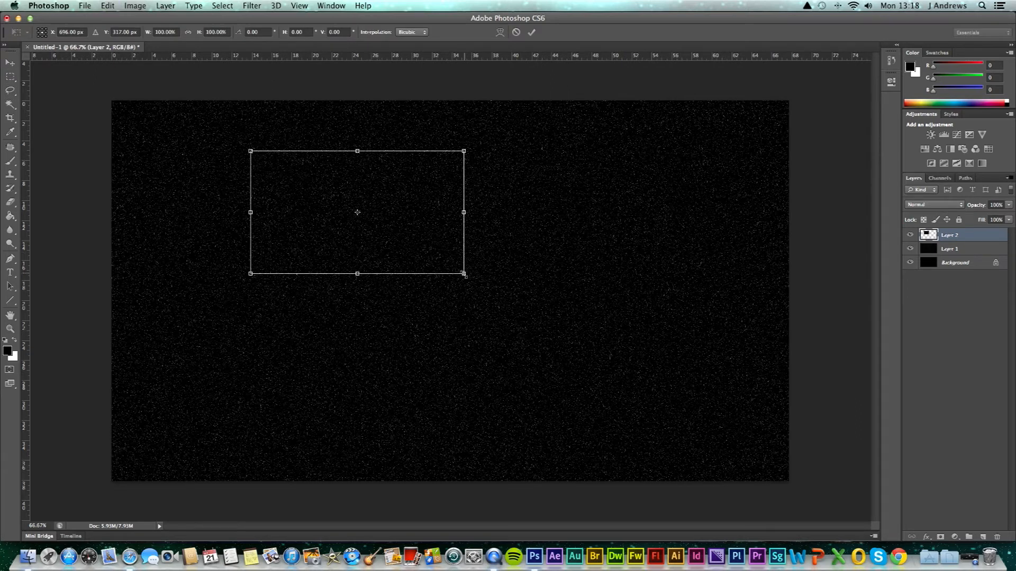
{"action": "left_click_drag", "start_coordinate": [465, 276], "coordinate": [792, 486]}
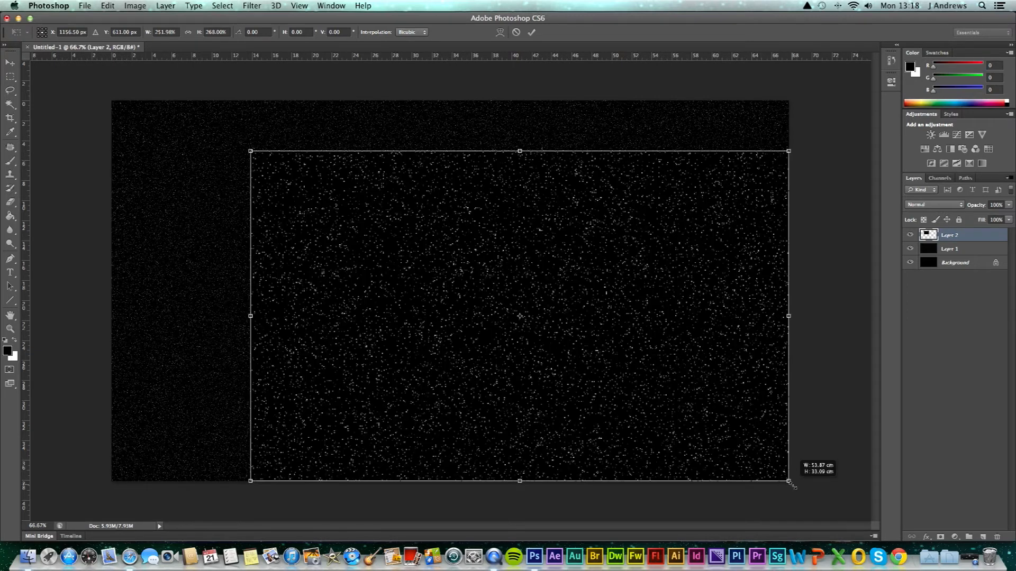
{"action": "left_click_drag", "start_coordinate": [603, 302], "coordinate": [477, 249]}
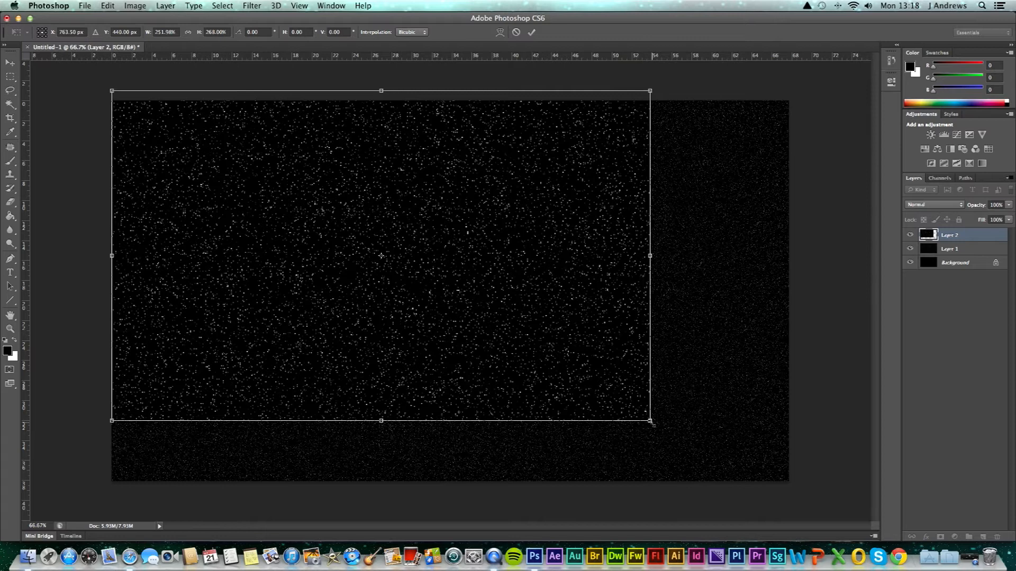
{"action": "left_click_drag", "start_coordinate": [699, 445], "coordinate": [800, 486]}
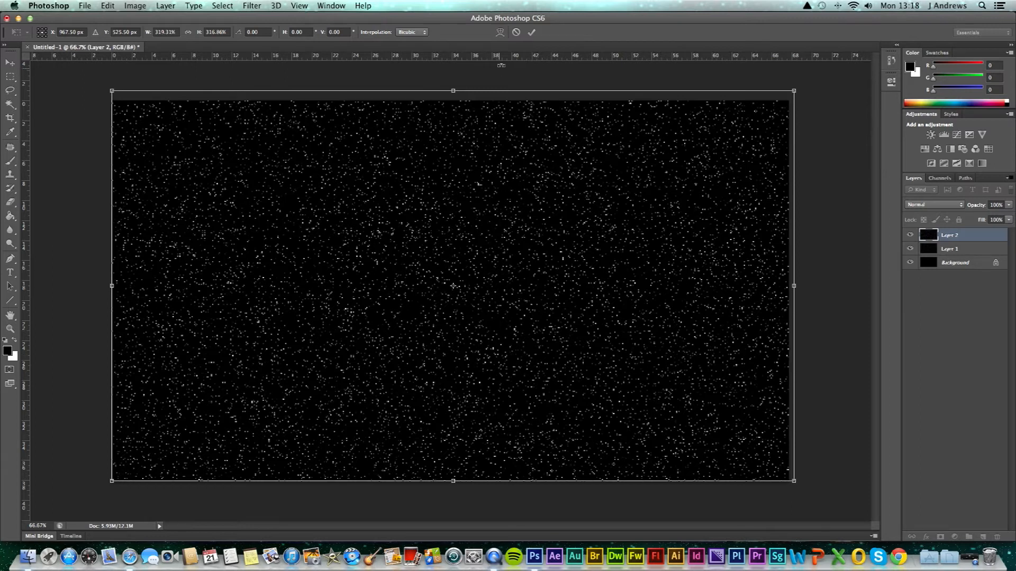
{"action": "left_click", "coordinate": [531, 34]}
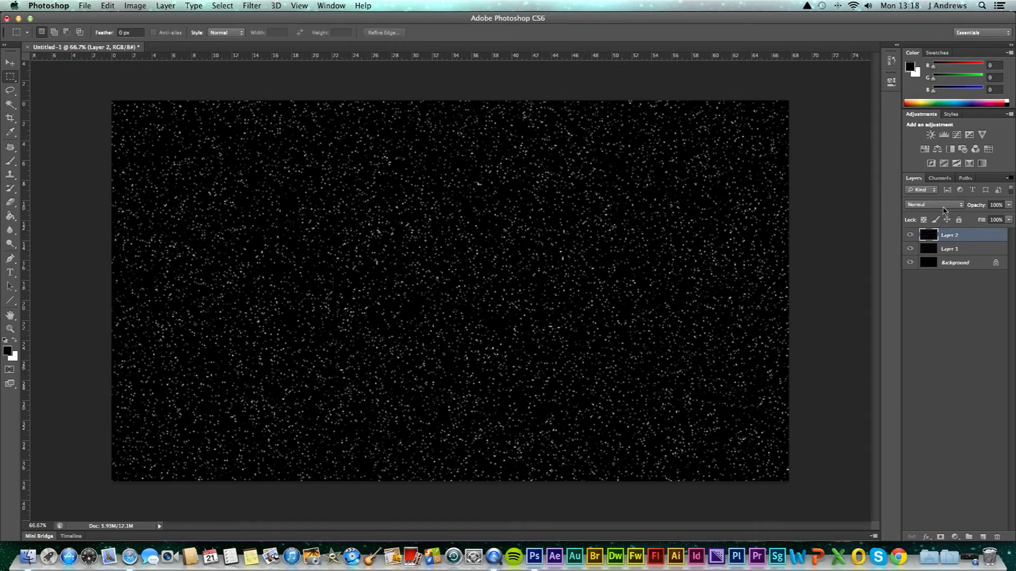
{"action": "left_click", "coordinate": [944, 207]}
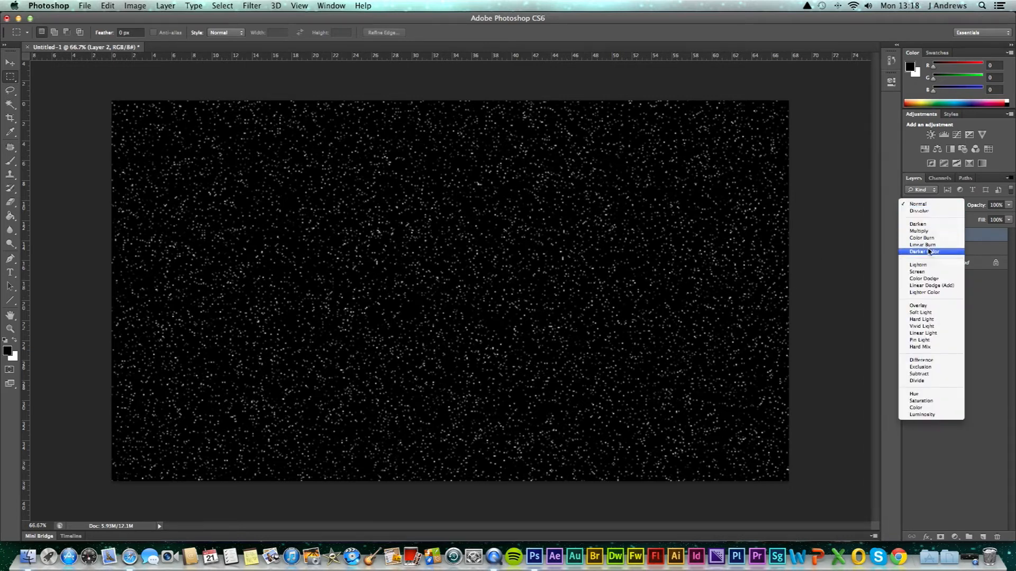
{"action": "left_click", "coordinate": [925, 272]}
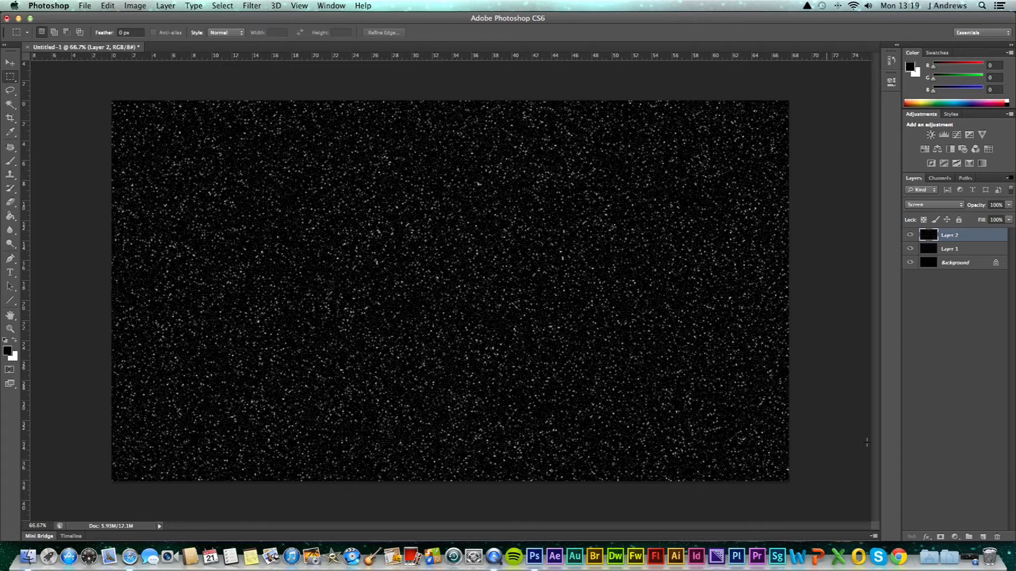
- Add a new layer above the stars and render black-and-white Clouds on it
{"action": "left_click", "coordinate": [983, 537]}
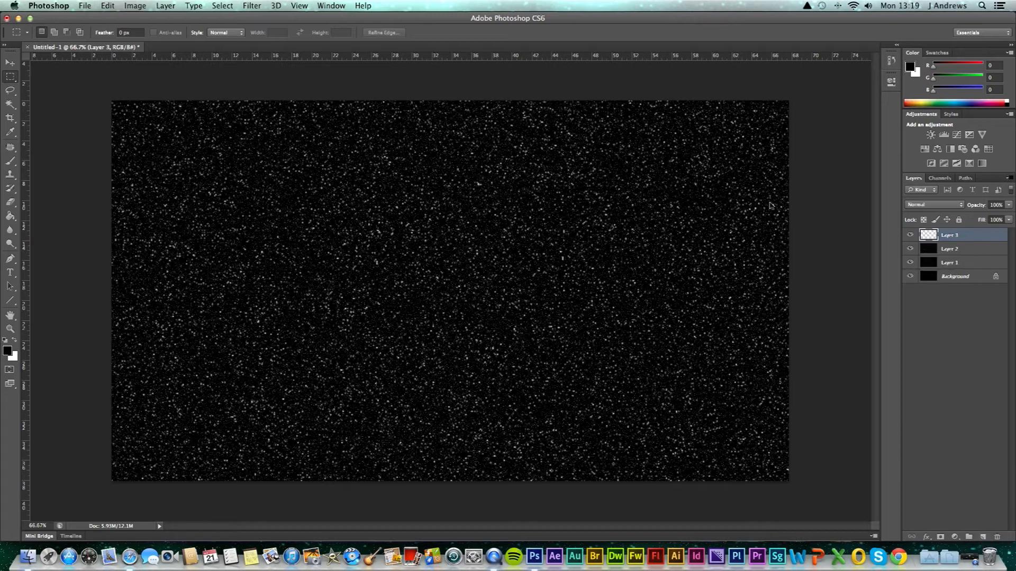
{"action": "left_click", "coordinate": [257, 6]}
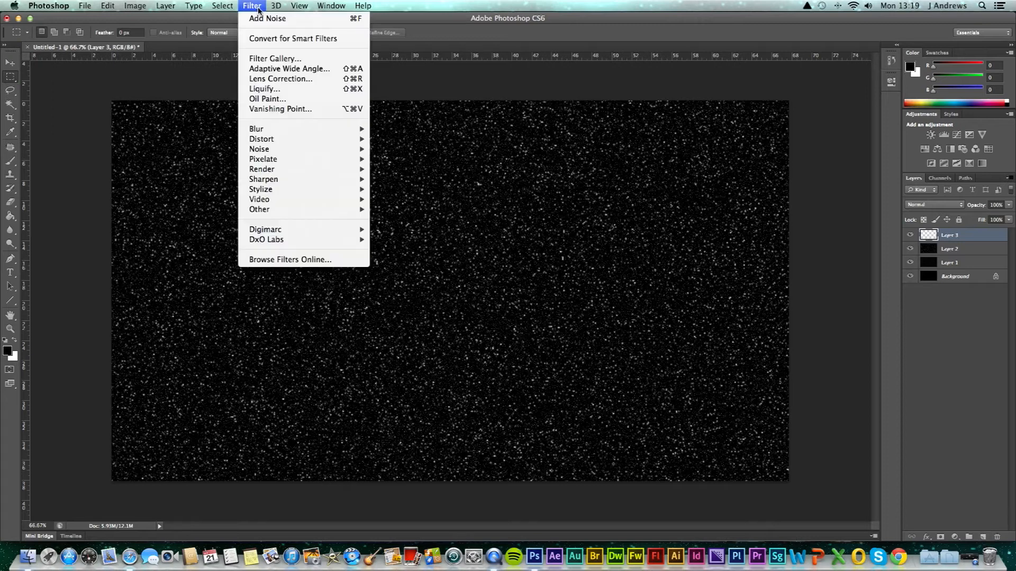
{"action": "mouse_move", "coordinate": [282, 169]}
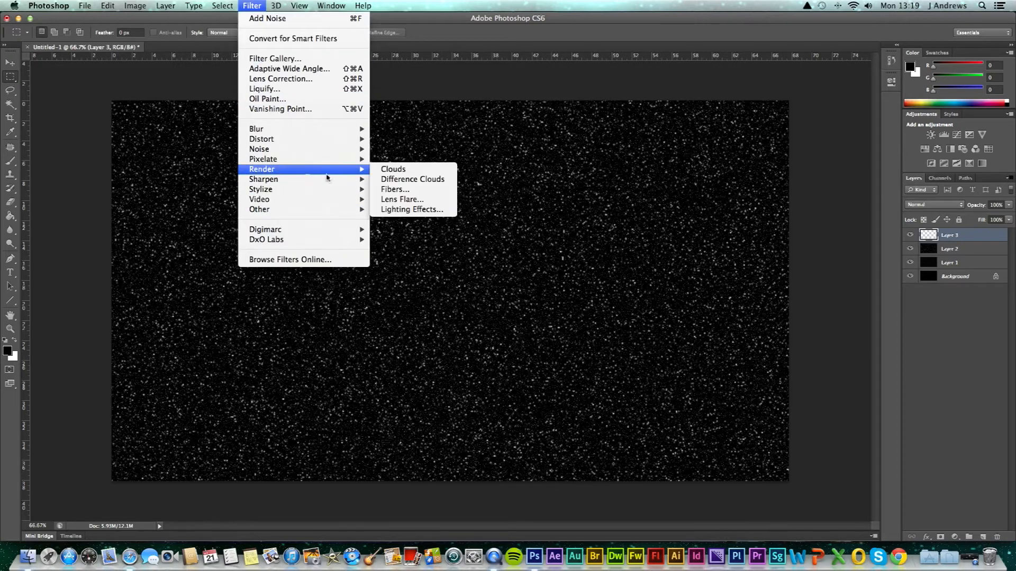
{"action": "left_click", "coordinate": [406, 170]}
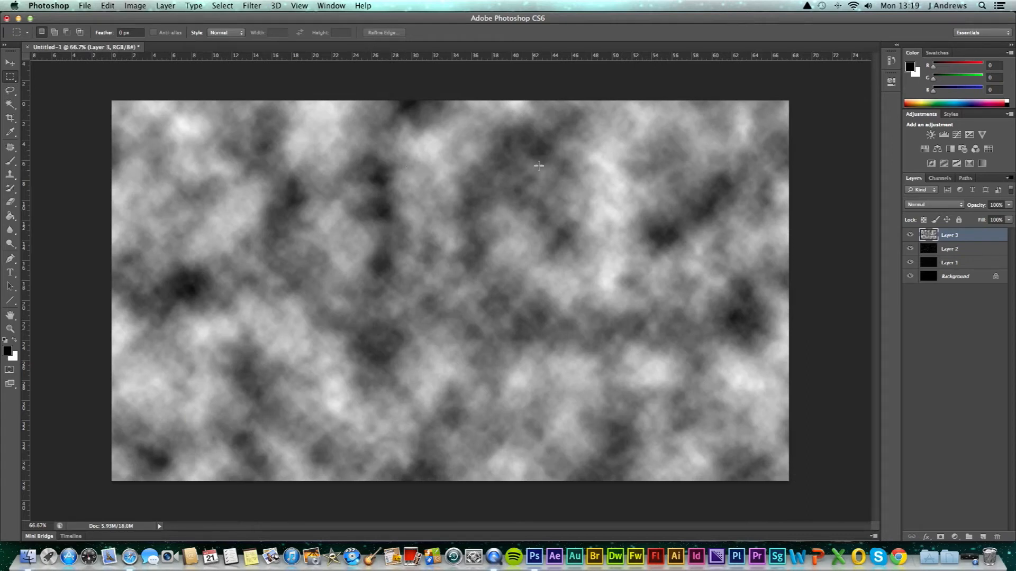
- Set the clouds layer's blend mode to Overlay
{"action": "left_click", "coordinate": [936, 206]}
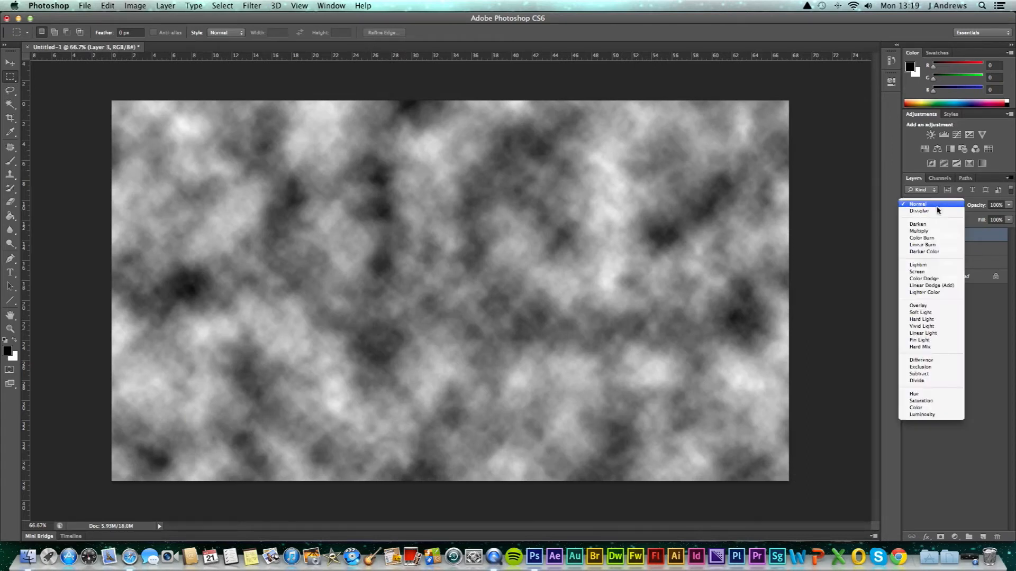
{"action": "left_click", "coordinate": [984, 342]}
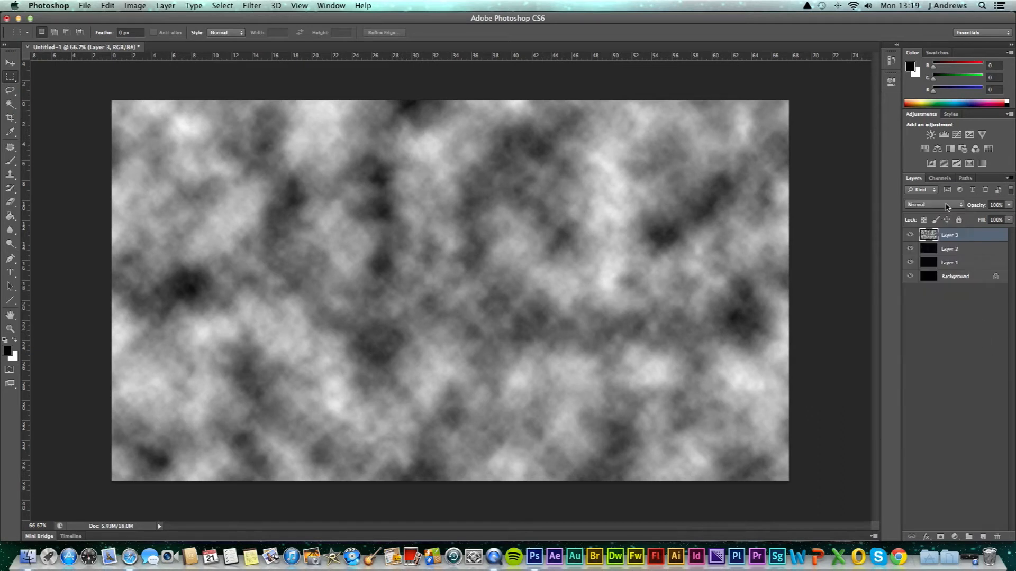
{"action": "left_click", "coordinate": [946, 207]}
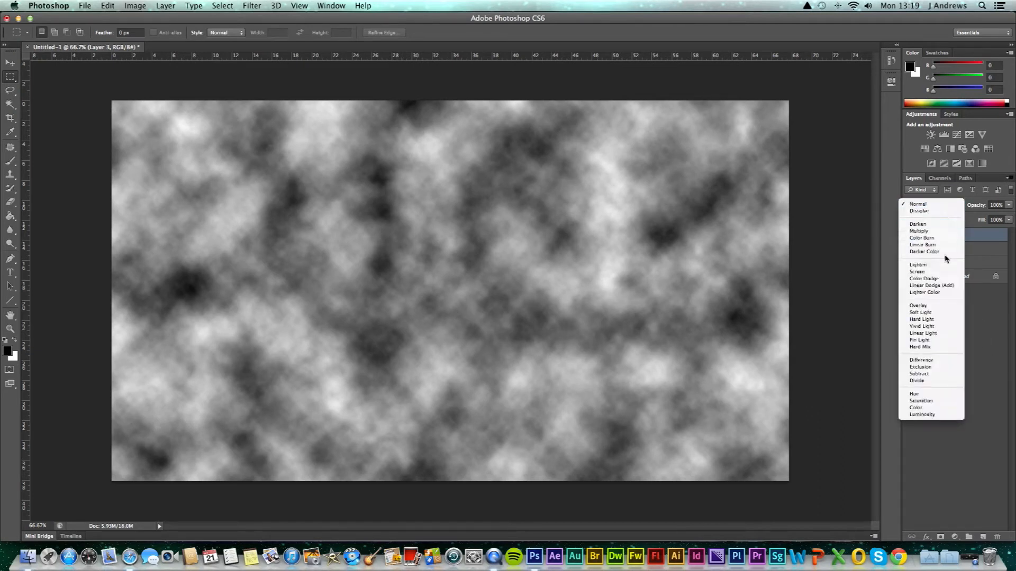
{"action": "left_click", "coordinate": [932, 306]}
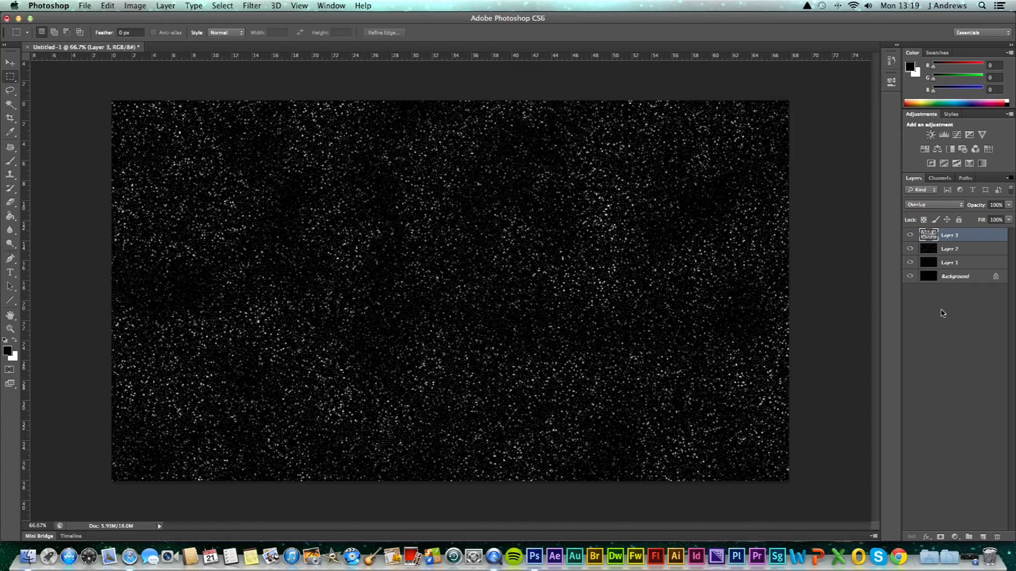
- Add a new layer for a gradient and set the Gradient tool's starting color stop to bright magenta
{"action": "left_click", "coordinate": [983, 537]}
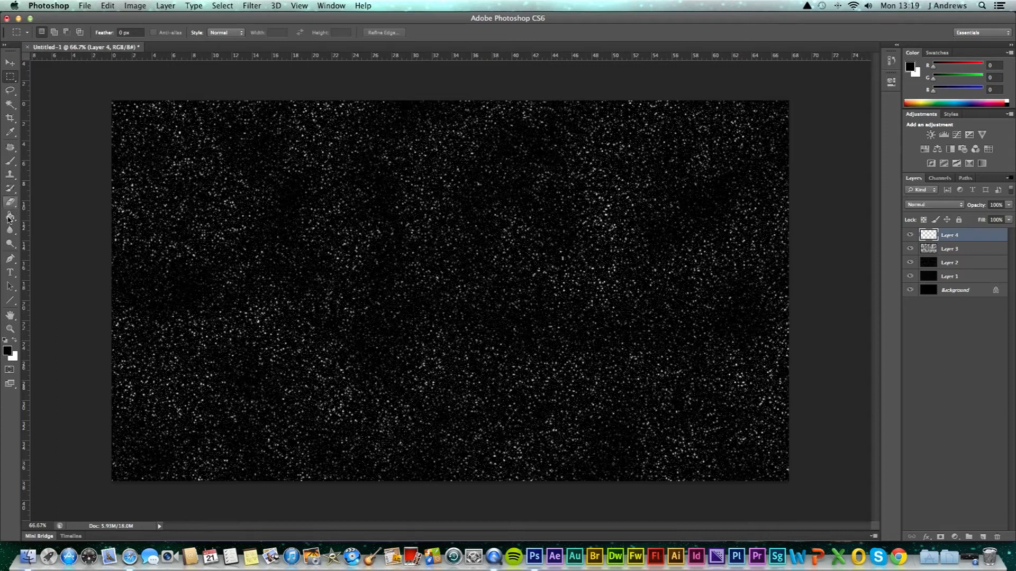
{"action": "left_click", "coordinate": [10, 216]}
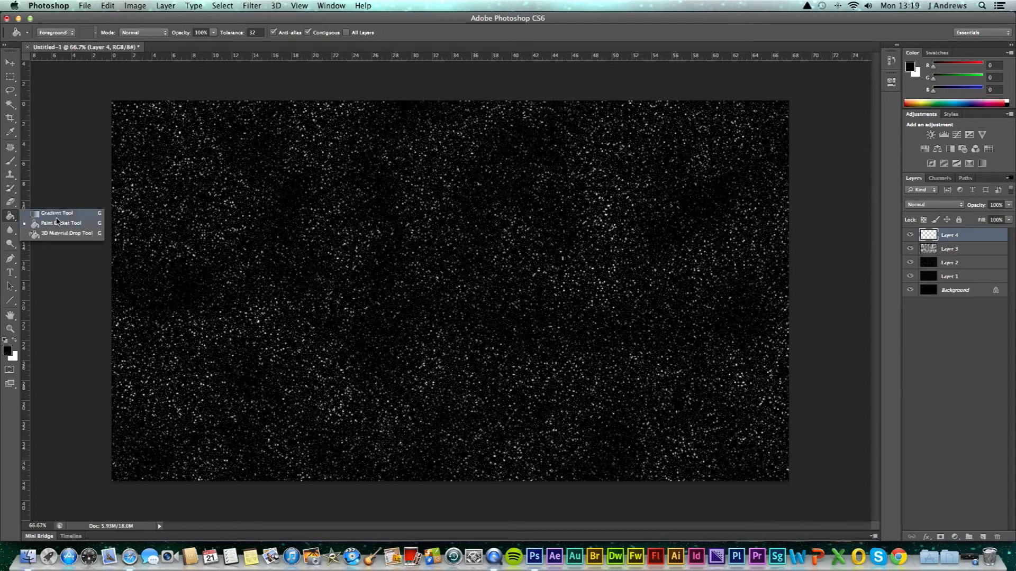
{"action": "left_click", "coordinate": [58, 216]}
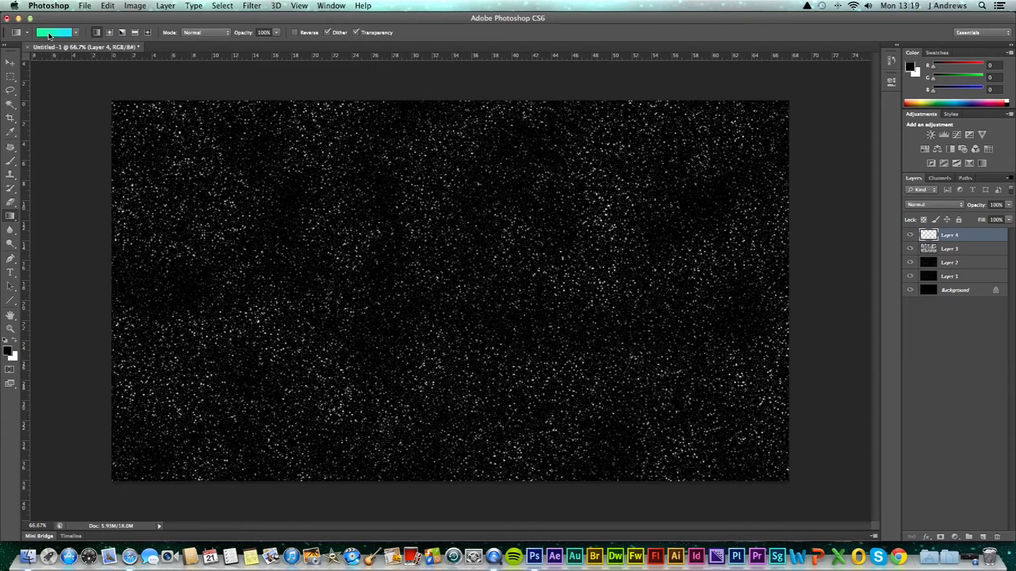
{"action": "left_click", "coordinate": [51, 34]}
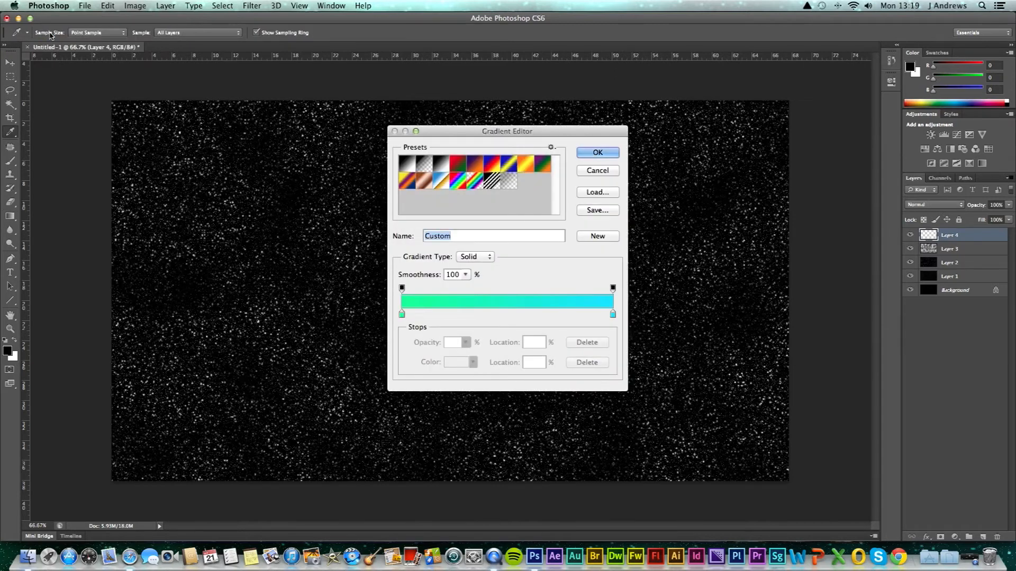
{"action": "left_click", "coordinate": [402, 316]}
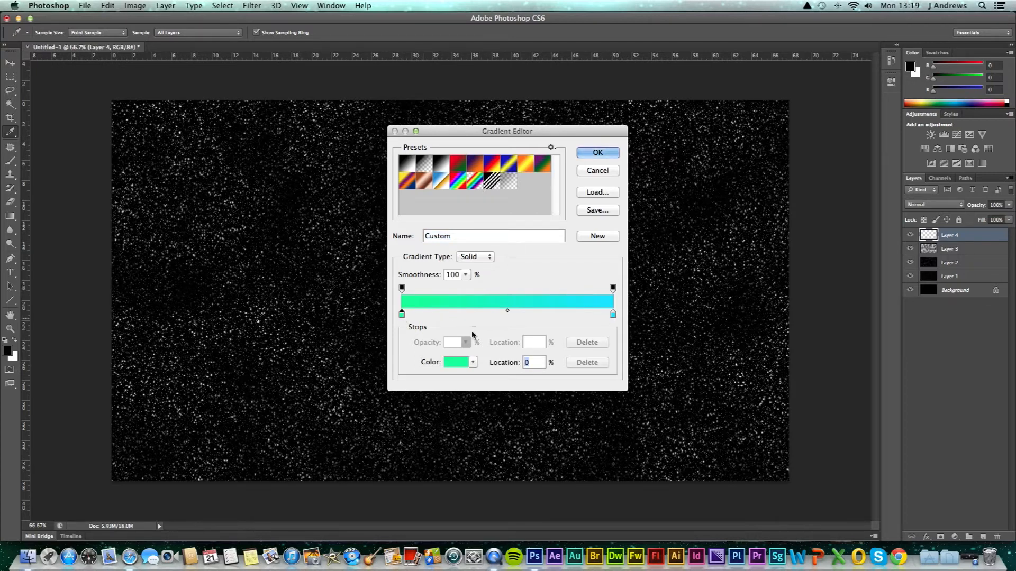
{"action": "left_click", "coordinate": [462, 364]}
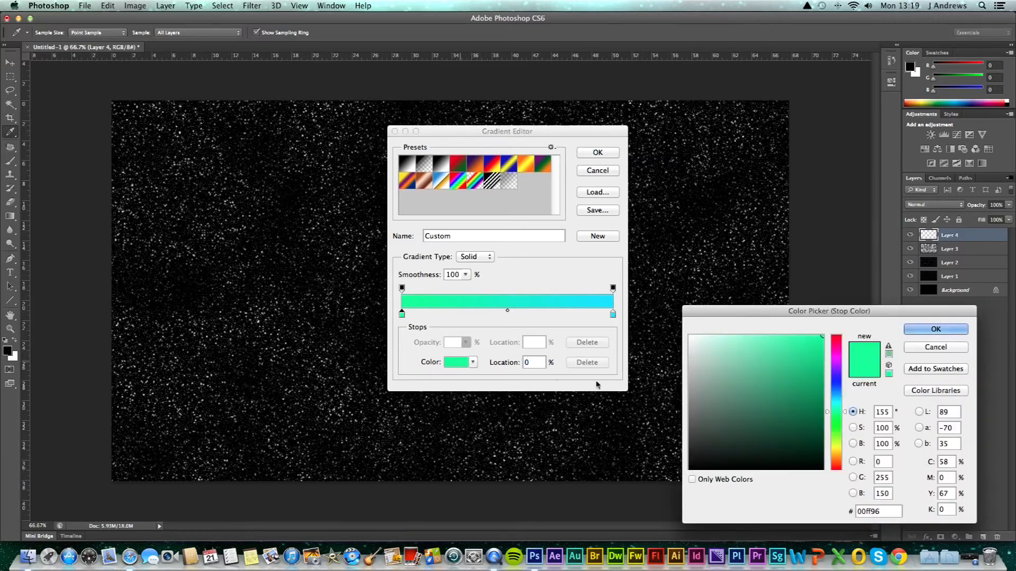
{"action": "left_click_drag", "start_coordinate": [838, 389], "coordinate": [838, 357]}
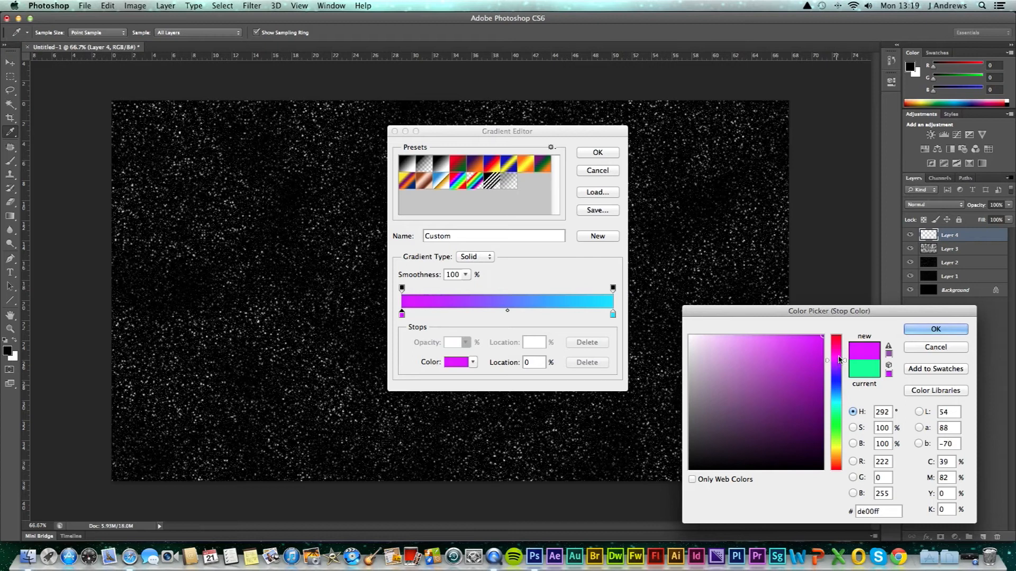
{"action": "left_click", "coordinate": [933, 329]}
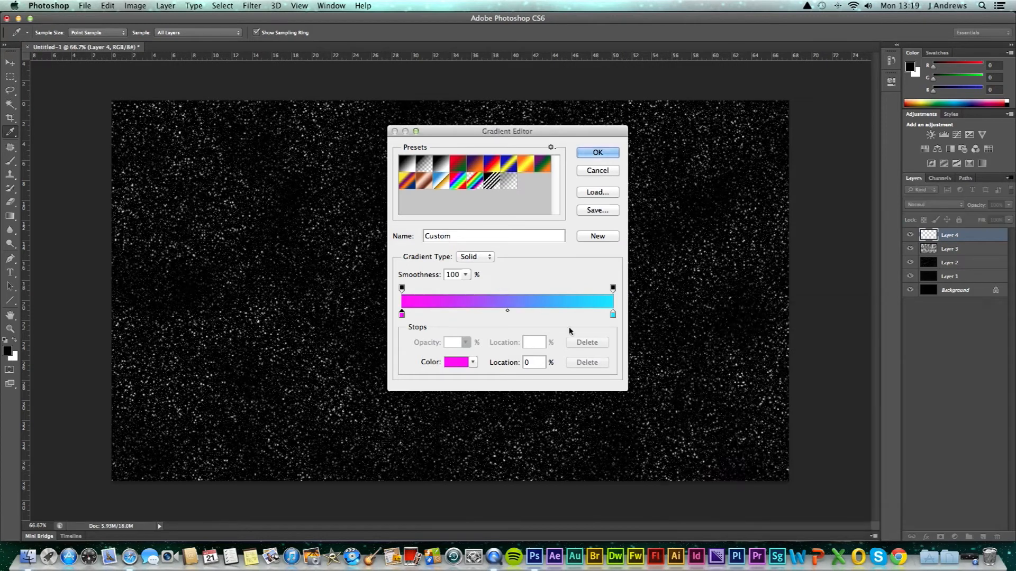
- Set the gradient's end color stop to blue-violet and accept the edited gradient
{"action": "left_click", "coordinate": [613, 315]}
{"action": "left_click", "coordinate": [457, 363]}
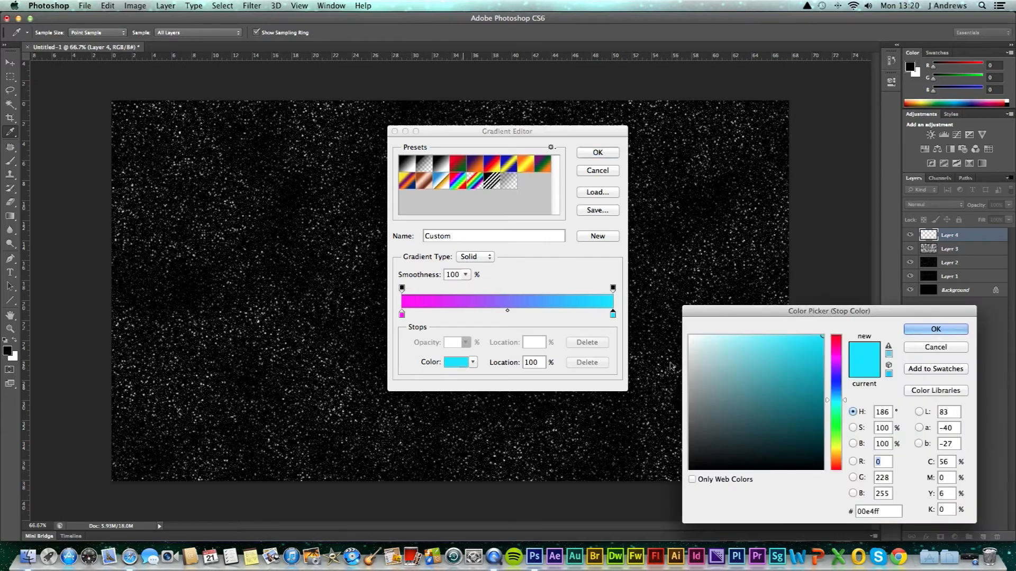
{"action": "left_click", "coordinate": [836, 369]}
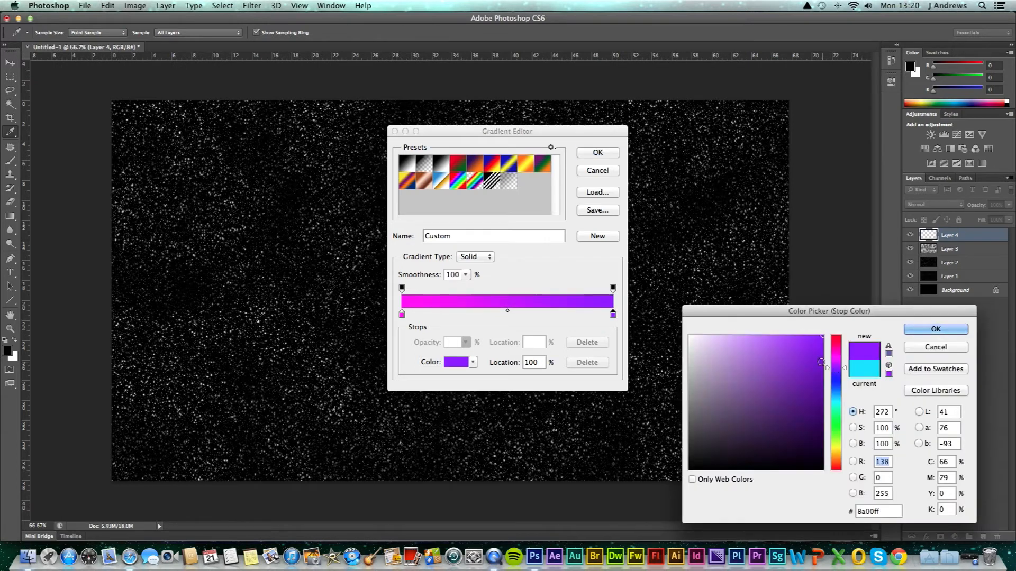
{"action": "left_click", "coordinate": [837, 372]}
{"action": "key", "text": "Return"}
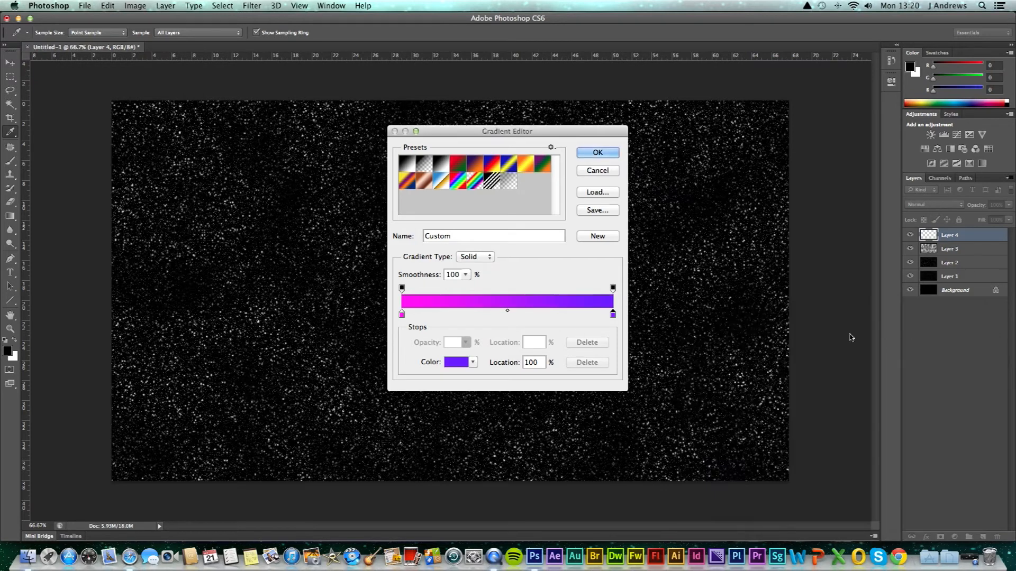
{"action": "left_click", "coordinate": [597, 154]}
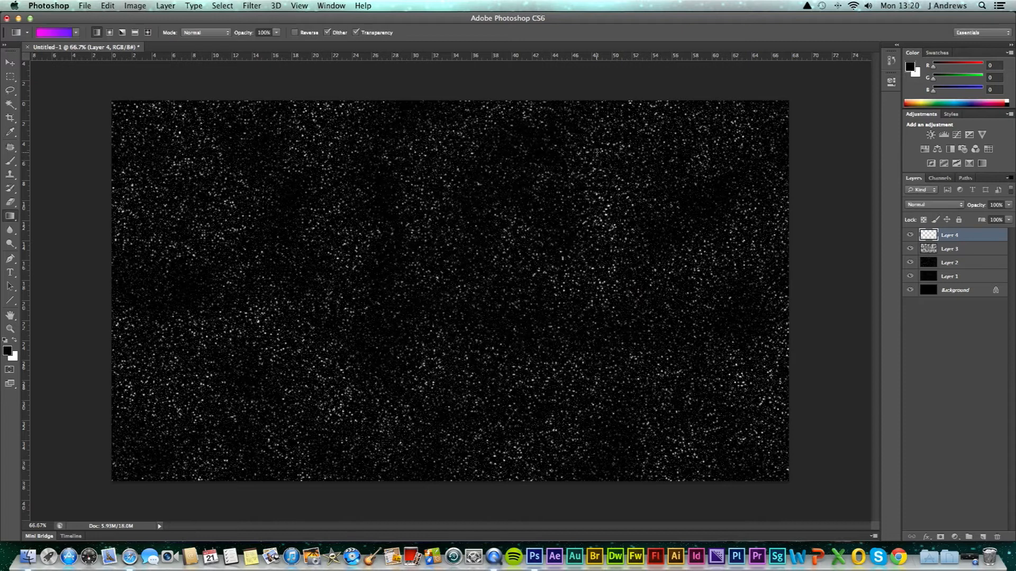
- Fill the new layer with the gradient diagonally from the lower-left to the upper-right canvas corner, and set its blend mode to Overlay
{"action": "left_click_drag", "start_coordinate": [109, 485], "coordinate": [789, 100]}
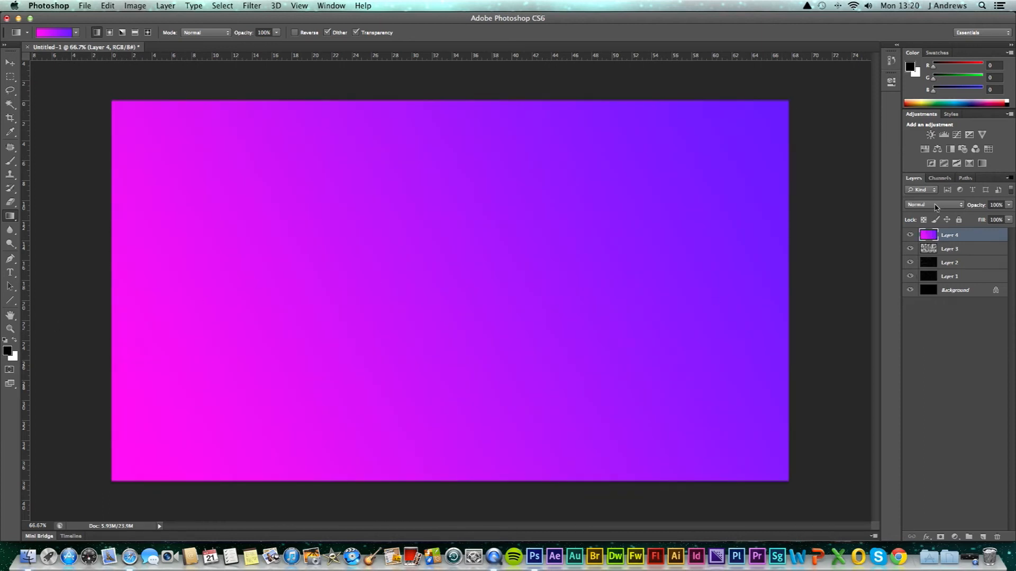
{"action": "left_click", "coordinate": [936, 206]}
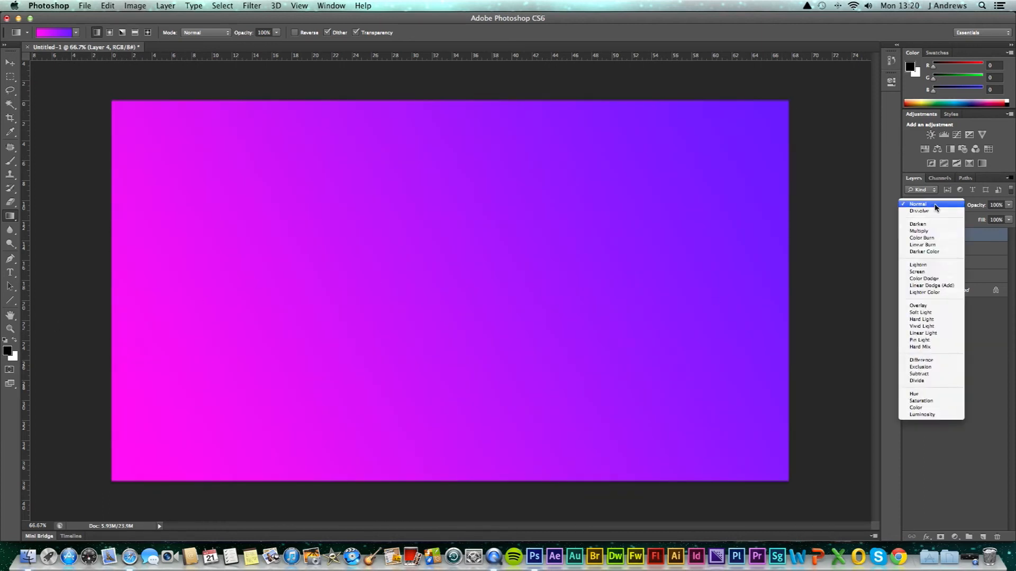
{"action": "left_click", "coordinate": [932, 307]}
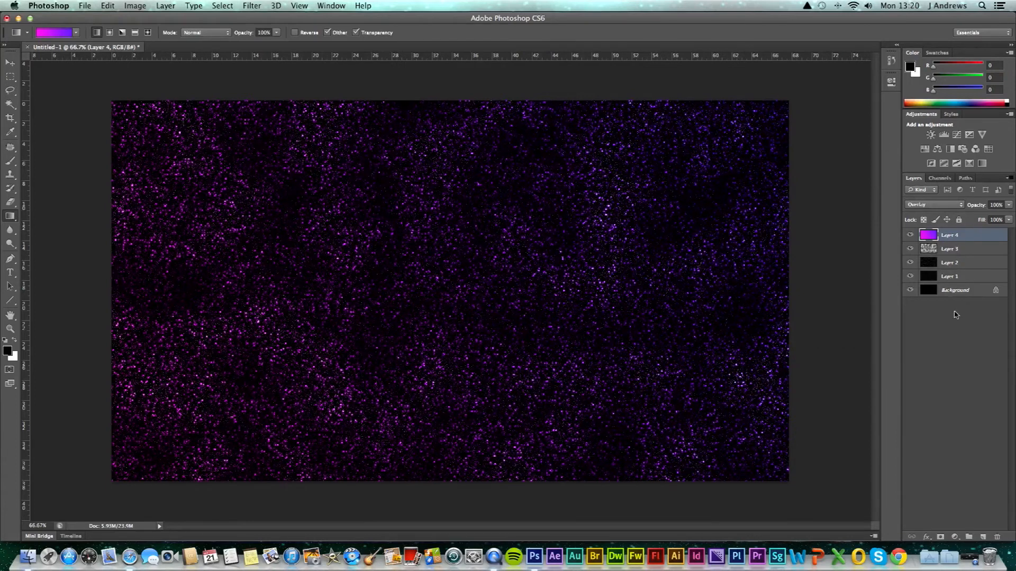
- Add a new layer above Layer 2 and paint faint white haze around the canvas's outer areas with a soft 500 px brush at 10% opacity
{"action": "left_click", "coordinate": [952, 268]}
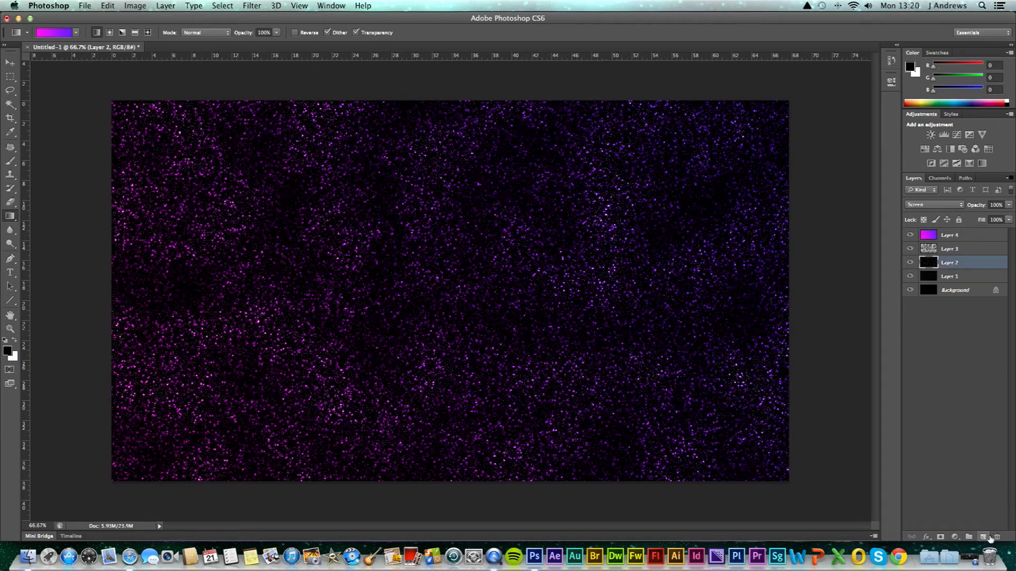
{"action": "left_click", "coordinate": [983, 537]}
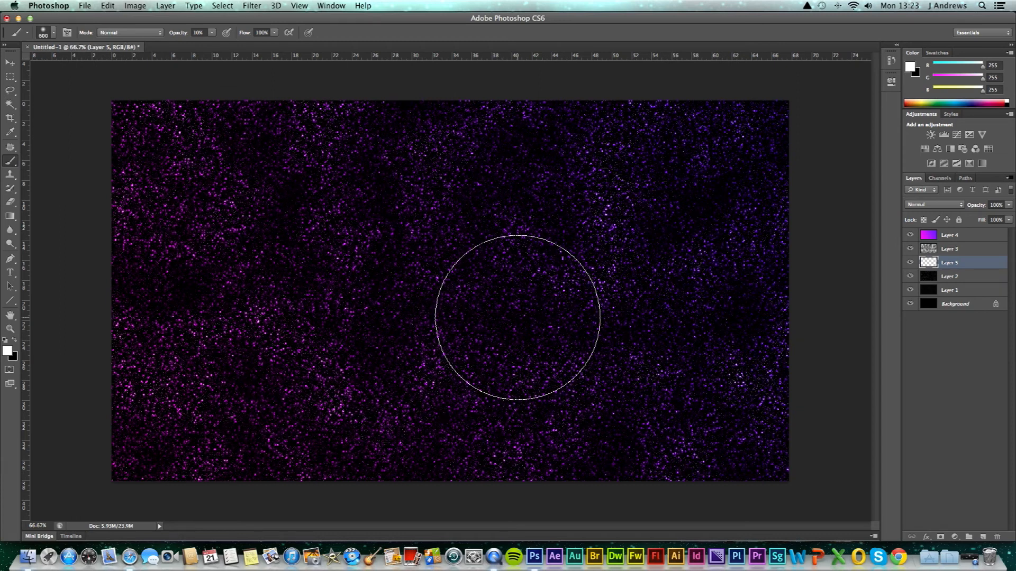
{"action": "key", "text": "bracketleft"}
{"action": "key", "text": "bracketleft"}
{"action": "key", "text": "bracketleft"}
{"action": "key", "text": "bracketright"}
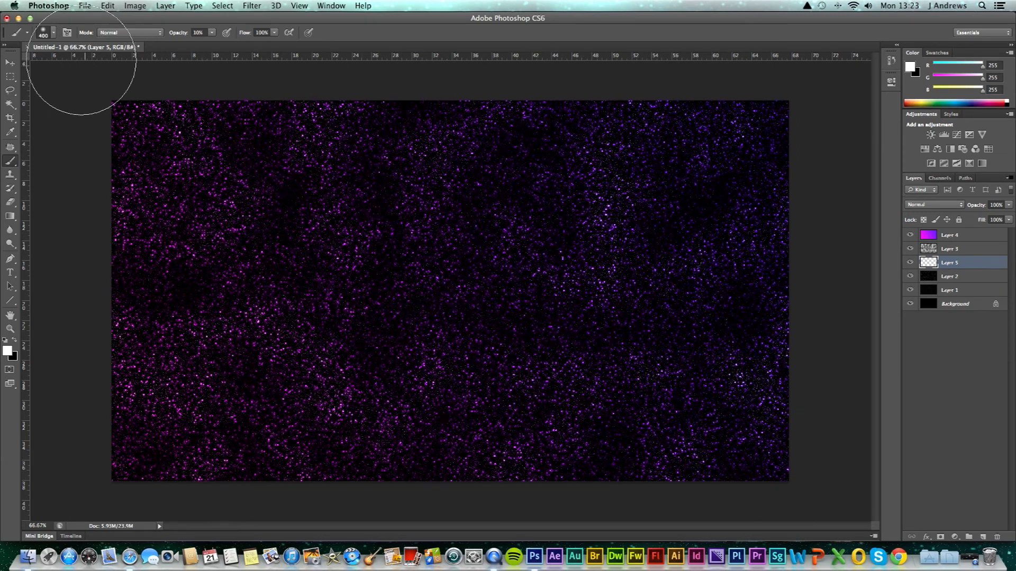
{"action": "left_click", "coordinate": [55, 34]}
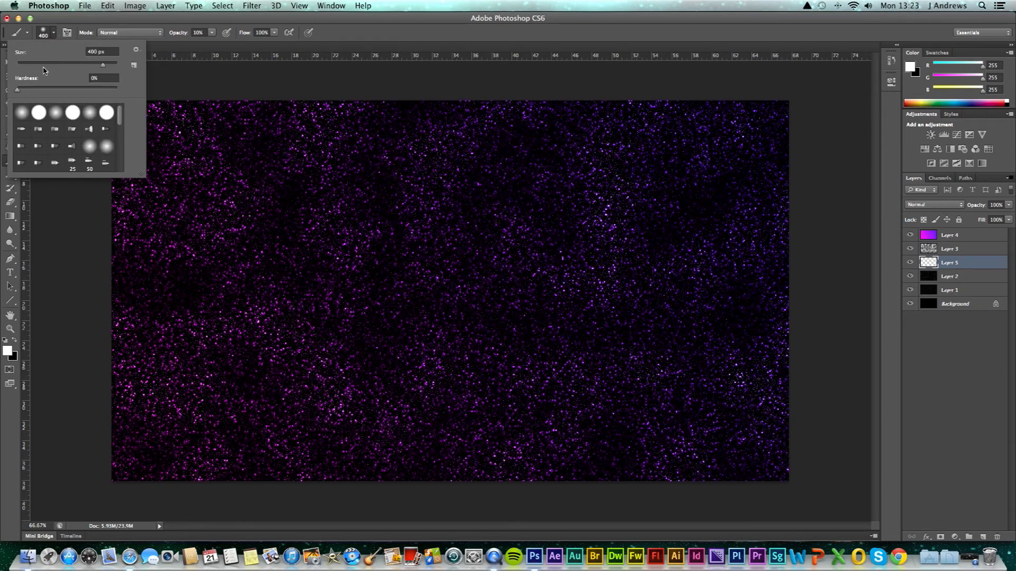
{"action": "left_click", "coordinate": [54, 34]}
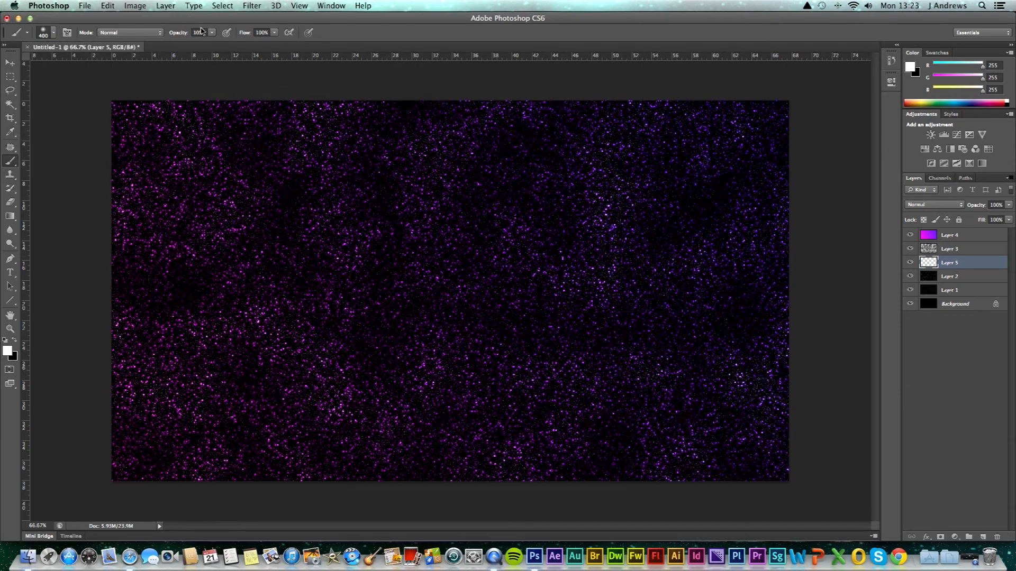
{"action": "key", "text": "bracketright"}
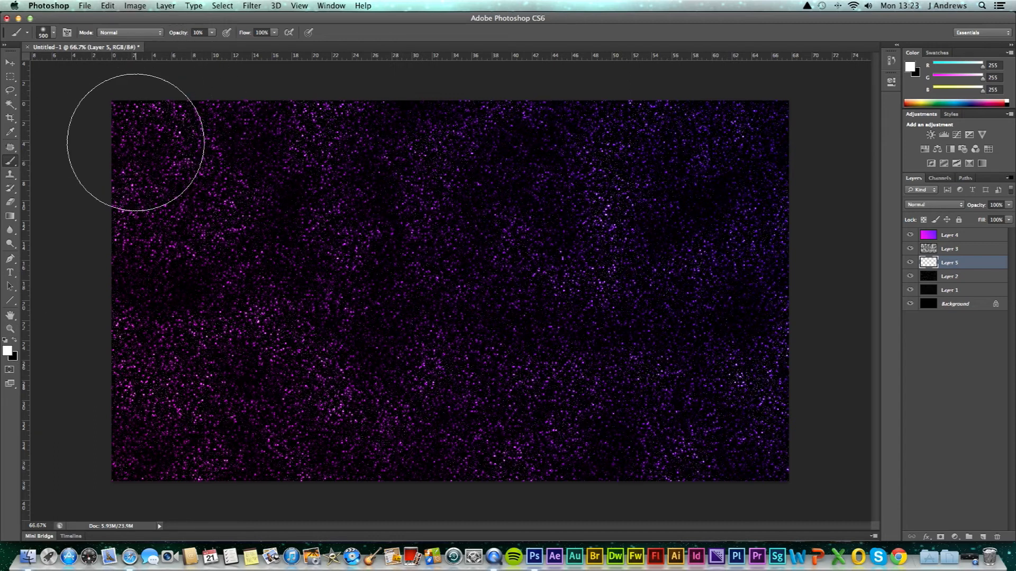
{"action": "left_click", "coordinate": [180, 134]}
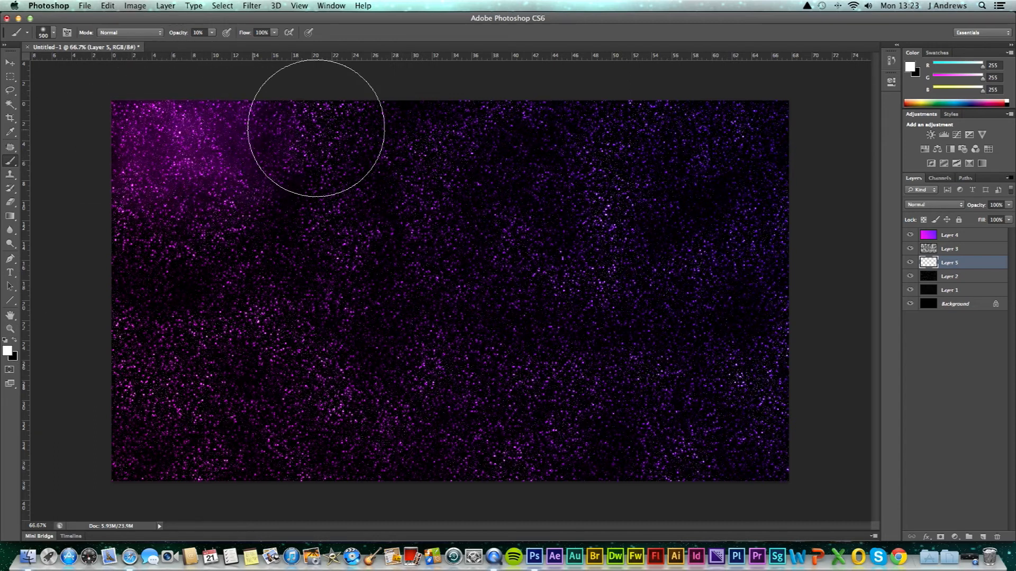
{"action": "mouse_move", "coordinate": [545, 138]}
{"action": "left_mouse_down"}
{"action": "mouse_move", "coordinate": [707, 165]}
{"action": "mouse_move", "coordinate": [725, 153]}
{"action": "mouse_move", "coordinate": [739, 175]}
{"action": "mouse_move", "coordinate": [742, 377]}
{"action": "left_mouse_up"}
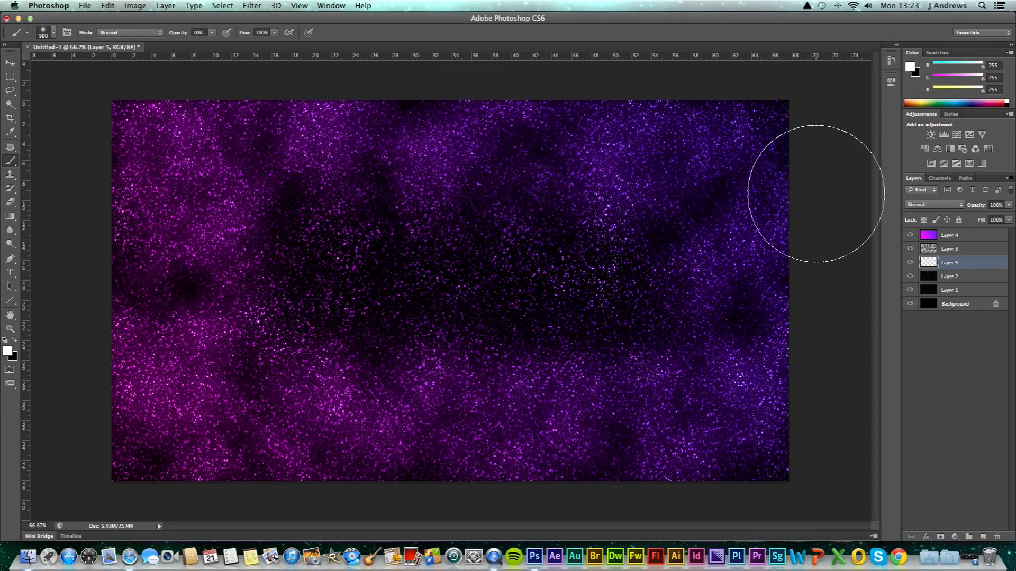
- Set the brush opacity to 22% and paint stronger white haze through the middle of the canvas
{"action": "left_click", "coordinate": [212, 33]}
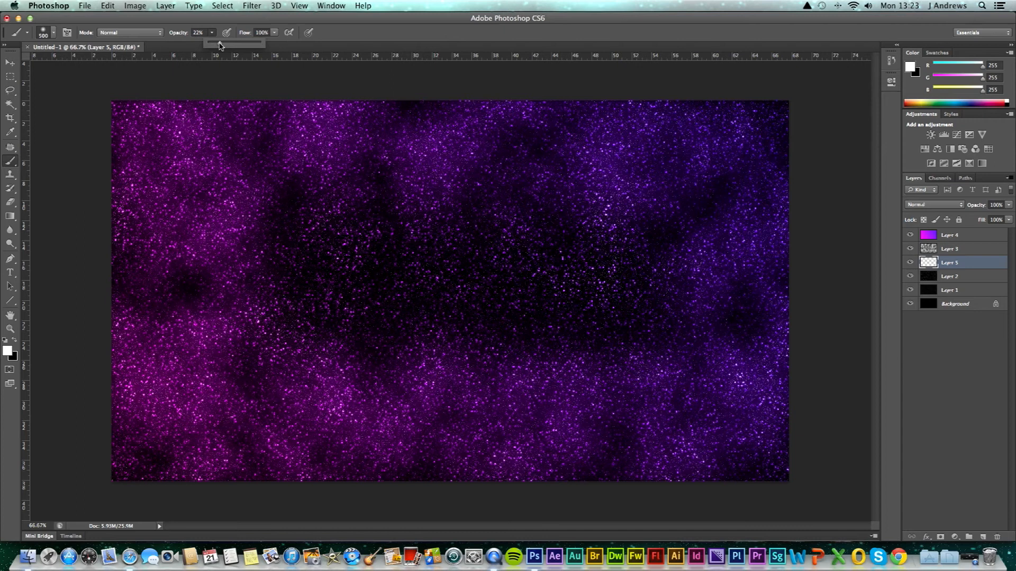
{"action": "left_click", "coordinate": [276, 219]}
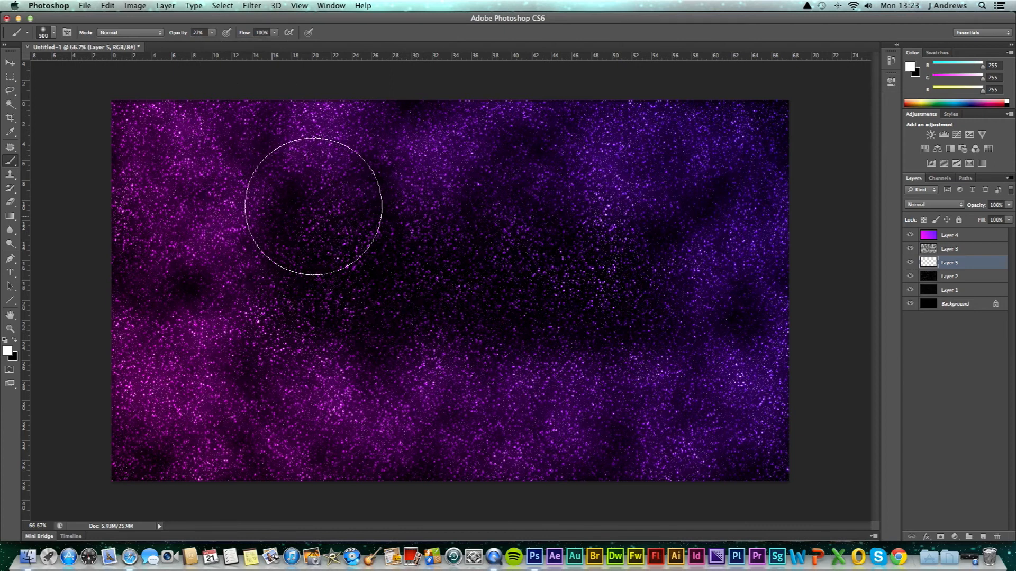
{"action": "left_click_drag", "start_coordinate": [313, 206], "coordinate": [270, 212]}
{"action": "mouse_move", "coordinate": [490, 412]}
{"action": "left_mouse_down"}
{"action": "mouse_move", "coordinate": [241, 303]}
{"action": "mouse_move", "coordinate": [143, 299]}
{"action": "mouse_move", "coordinate": [184, 283]}
{"action": "left_mouse_up"}
{"action": "left_click", "coordinate": [617, 321]}
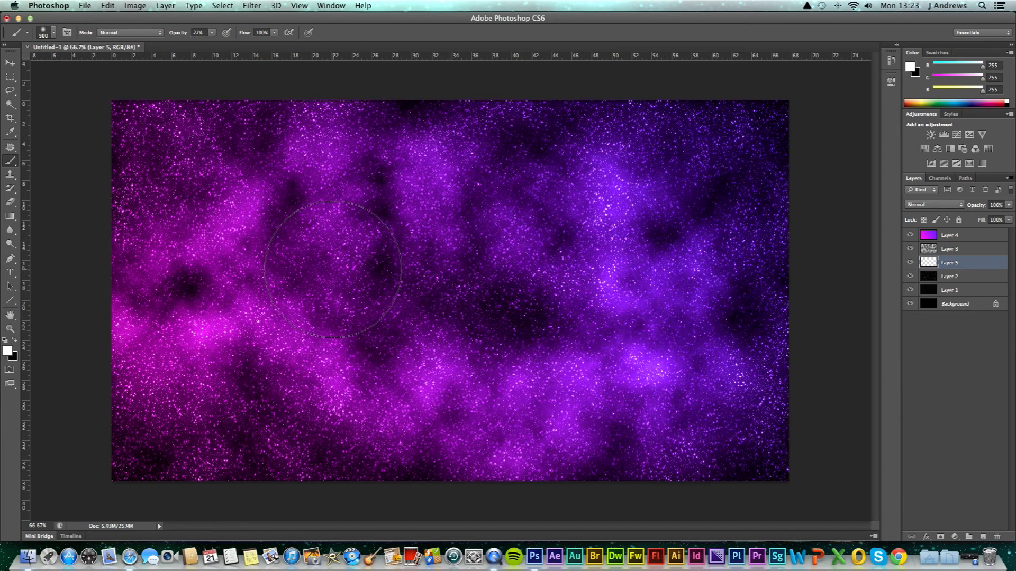
{"action": "left_click_drag", "start_coordinate": [332, 269], "coordinate": [340, 200]}
- Raise the brush opacity to 37% and brighten the central band, building up a bright glow just right of the canvas center
{"action": "left_click", "coordinate": [274, 33]}
{"action": "left_click", "coordinate": [214, 33]}
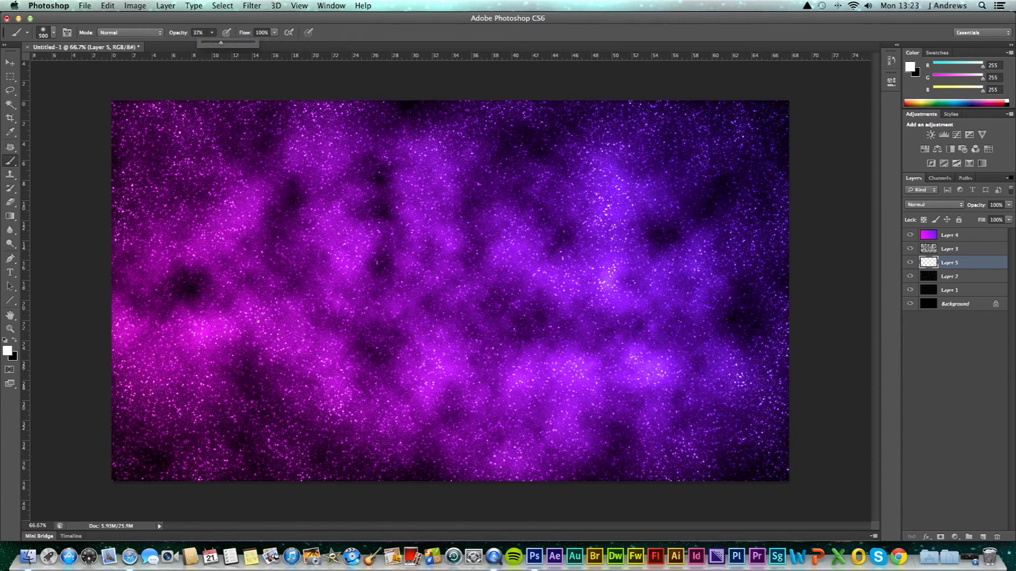
{"action": "left_click", "coordinate": [587, 296]}
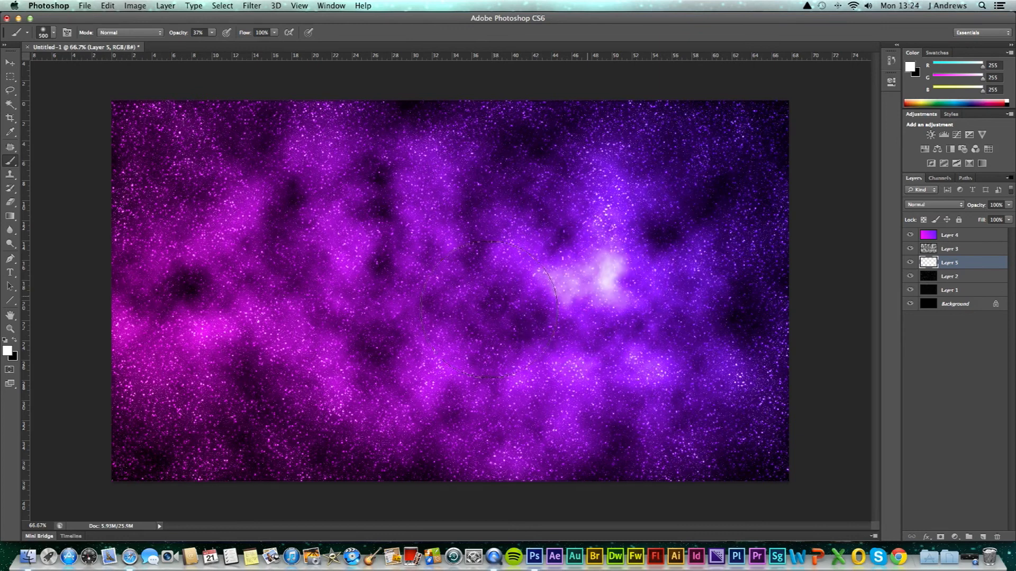
{"action": "mouse_move", "coordinate": [489, 310]}
{"action": "left_mouse_down"}
{"action": "mouse_move", "coordinate": [547, 299]}
{"action": "mouse_move", "coordinate": [542, 286]}
{"action": "mouse_move", "coordinate": [332, 275]}
{"action": "left_mouse_up"}
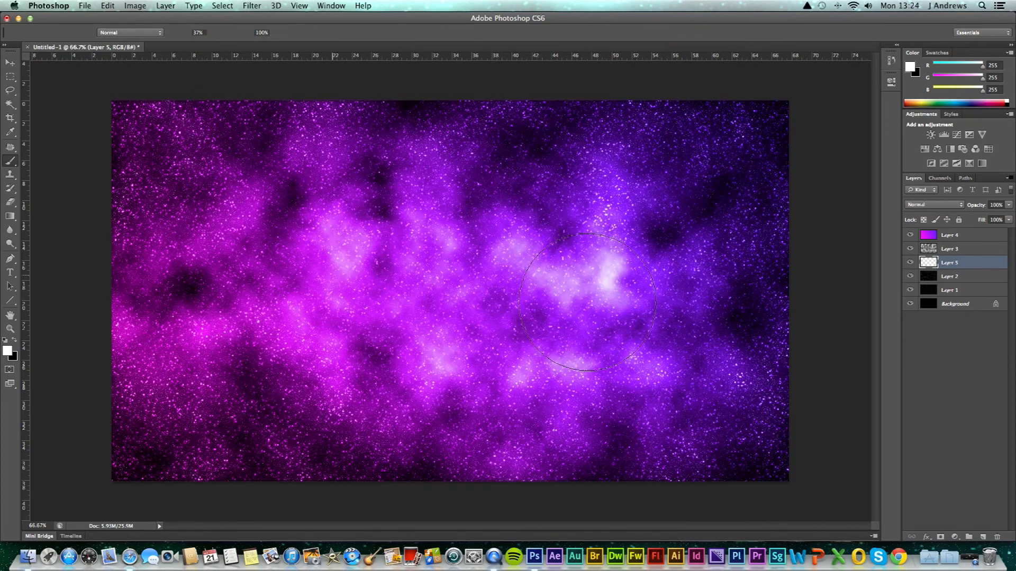
{"action": "left_click", "coordinate": [587, 302]}
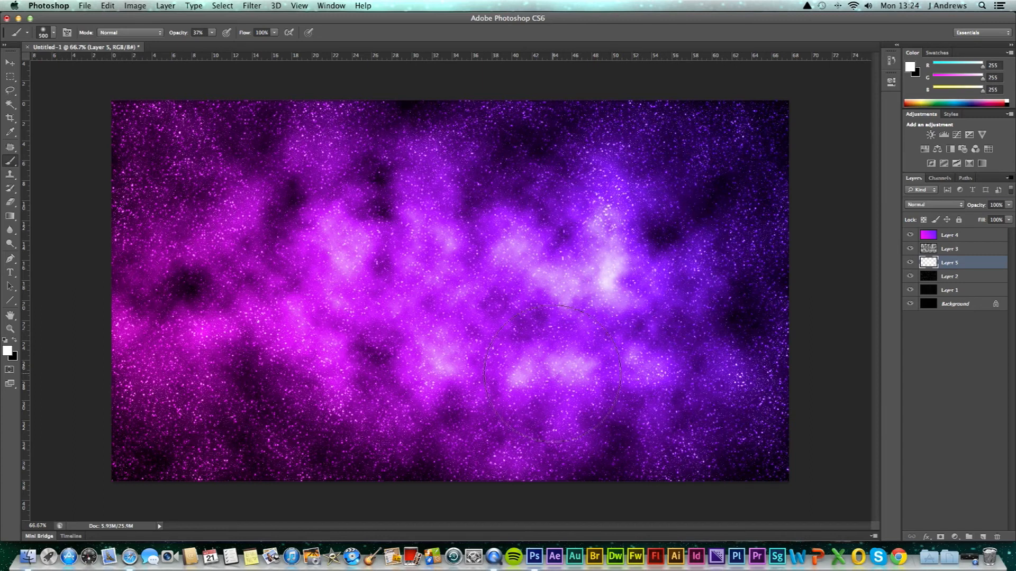
{"action": "key", "text": "super+z"}
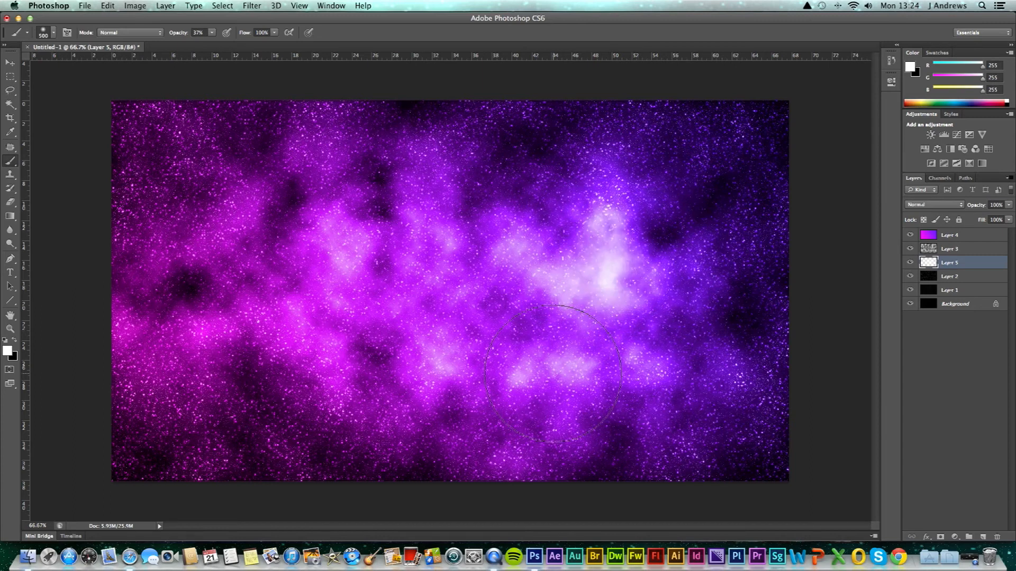
{"action": "left_click_drag", "start_coordinate": [575, 263], "coordinate": [582, 240]}
{"action": "mouse_move", "coordinate": [664, 286]}
{"action": "left_mouse_down"}
{"action": "mouse_move", "coordinate": [709, 259]}
{"action": "mouse_move", "coordinate": [571, 328]}
{"action": "left_mouse_up"}
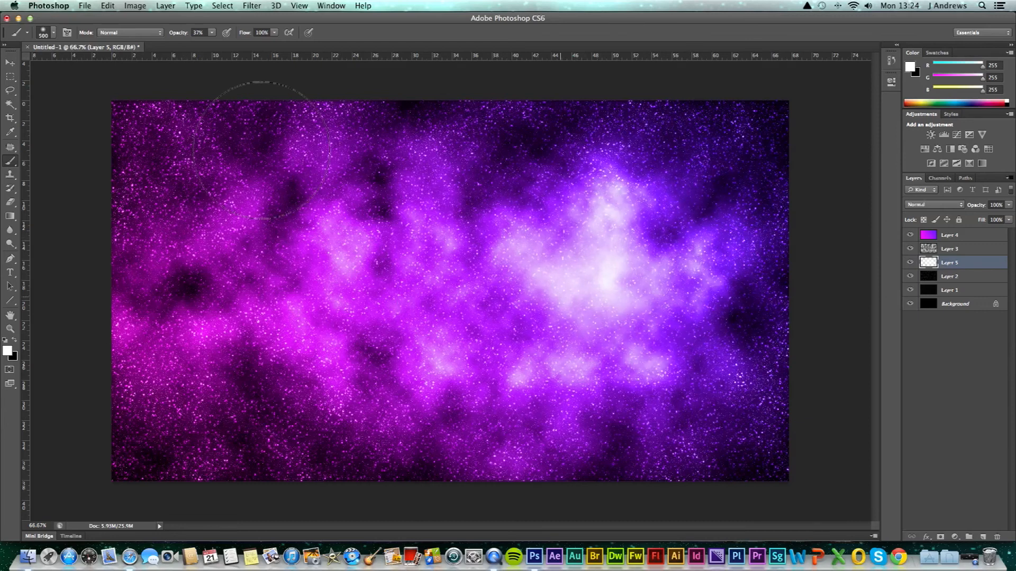
- Set the brush opacity to 16% and its size to 700 px, brush soft haze over the outer areas, and reduce the brush to 400 px
{"action": "left_click", "coordinate": [212, 33]}
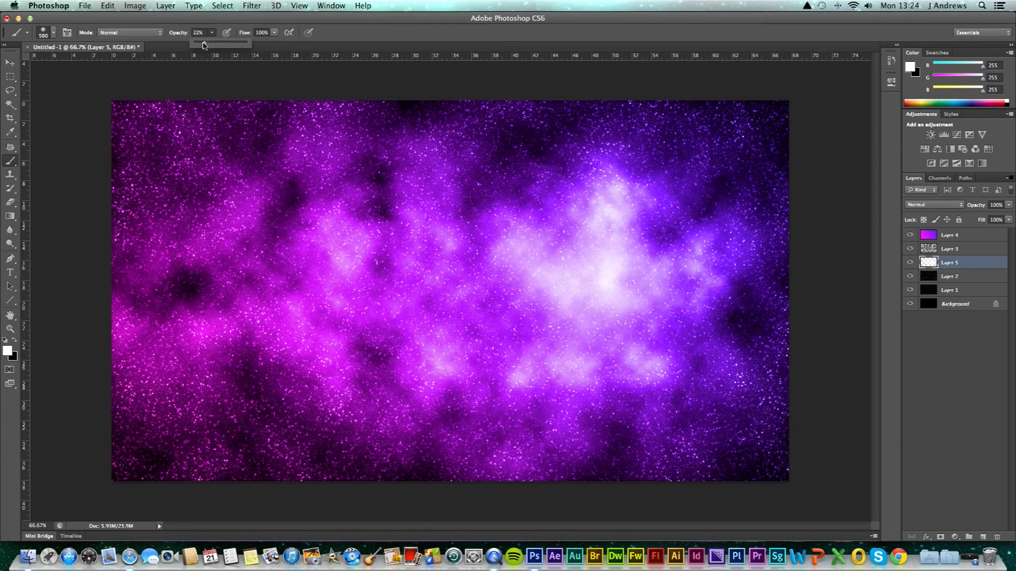
{"action": "left_click", "coordinate": [164, 139]}
{"action": "key", "text": "bracketright"}
{"action": "key", "text": "bracketright"}
{"action": "key", "text": "bracketright"}
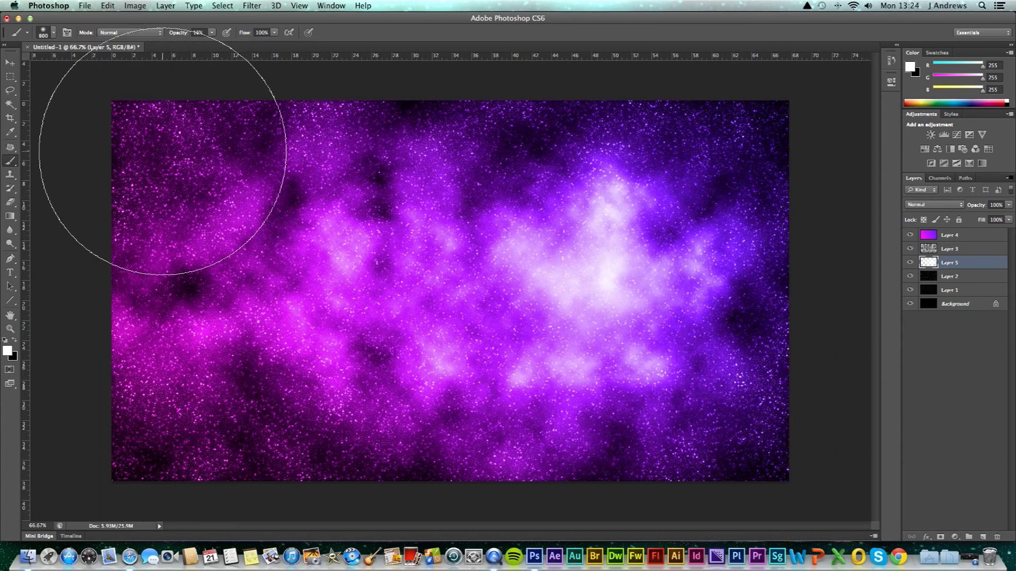
{"action": "key", "text": "bracketleft"}
{"action": "left_click_drag", "start_coordinate": [159, 136], "coordinate": [238, 132]}
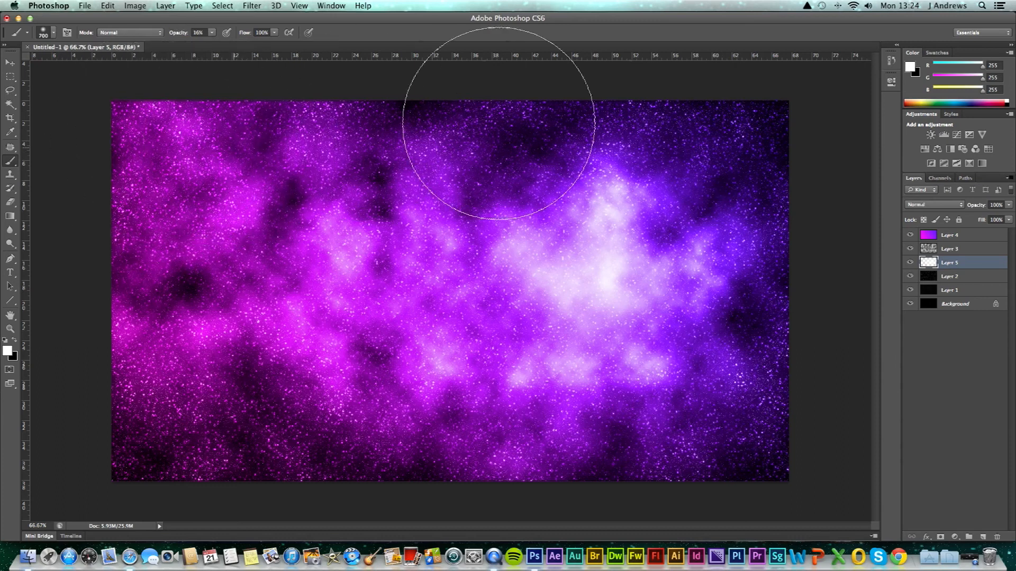
{"action": "mouse_move", "coordinate": [720, 135]}
{"action": "left_mouse_down"}
{"action": "mouse_move", "coordinate": [731, 168]}
{"action": "mouse_move", "coordinate": [749, 144]}
{"action": "mouse_move", "coordinate": [763, 422]}
{"action": "mouse_move", "coordinate": [658, 433]}
{"action": "mouse_move", "coordinate": [306, 430]}
{"action": "mouse_move", "coordinate": [158, 416]}
{"action": "mouse_move", "coordinate": [170, 329]}
{"action": "mouse_move", "coordinate": [202, 320]}
{"action": "left_mouse_up"}
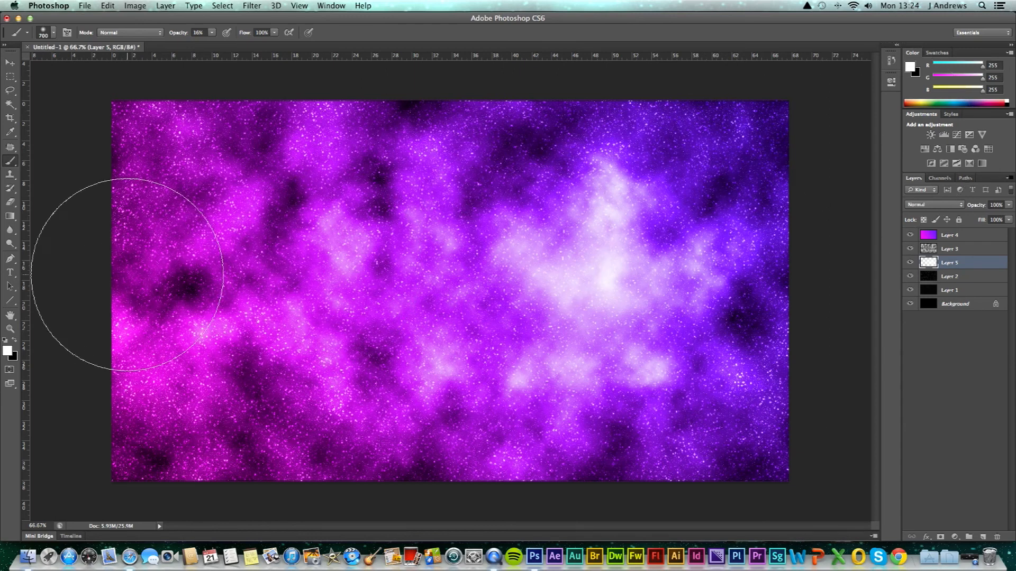
{"action": "key", "text": "bracketleft"}
{"action": "key", "text": "bracketleft"}
{"action": "key", "text": "bracketleft"}
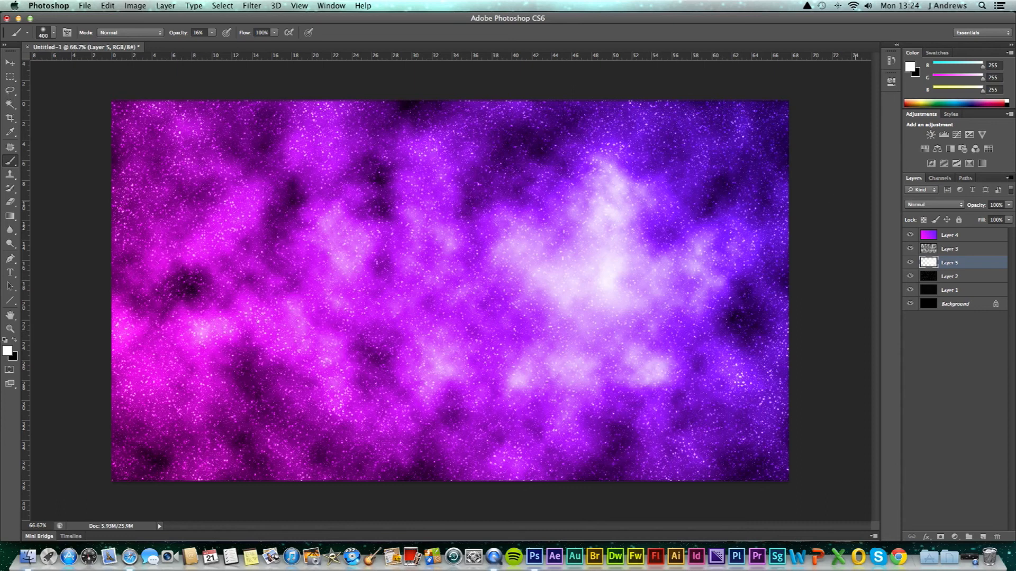
- Hide and reshow the gradient layer to compare the scene without its color, and reselect the painted haze layer
{"action": "left_click", "coordinate": [959, 237]}
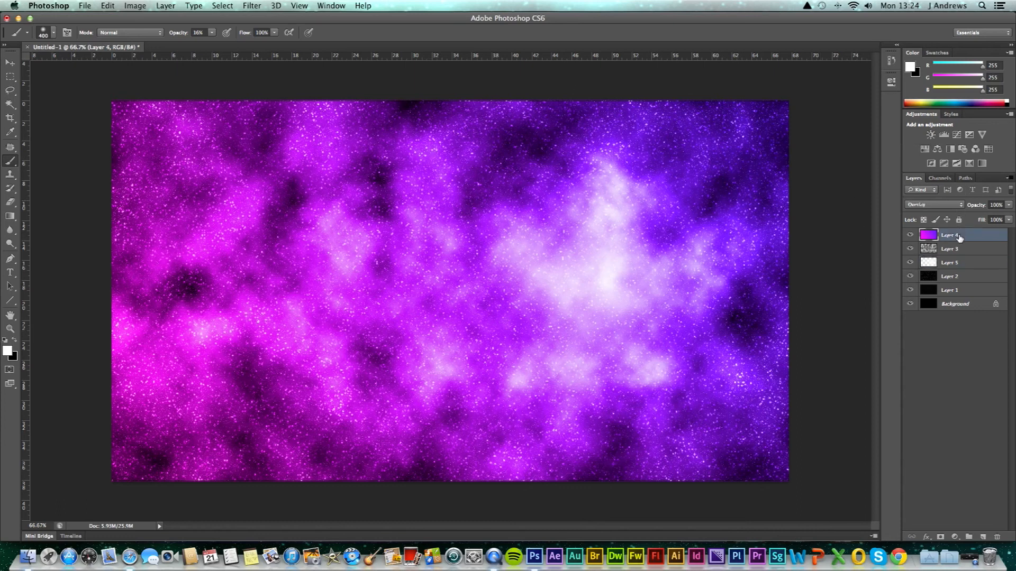
{"action": "left_click", "coordinate": [911, 235]}
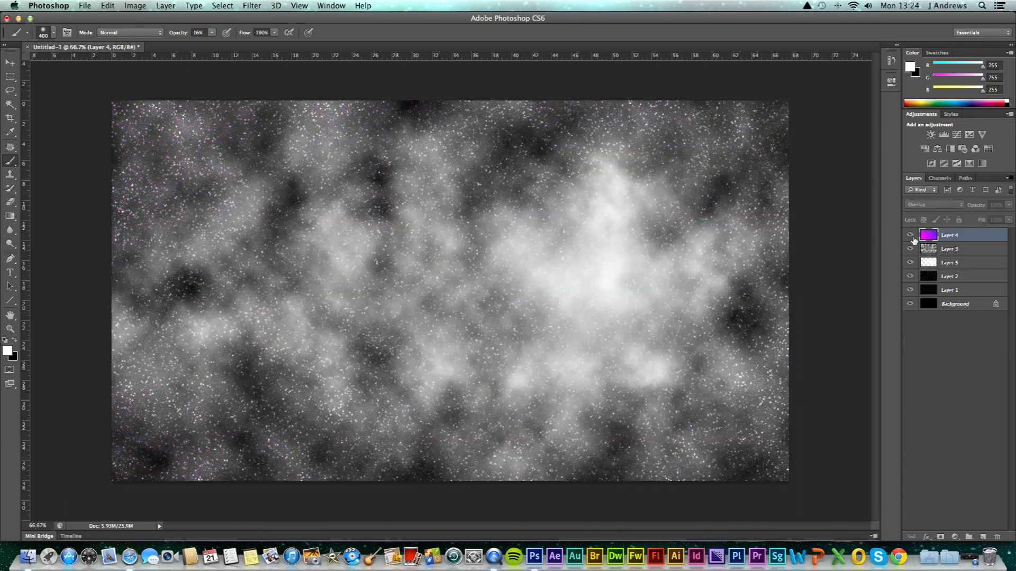
{"action": "left_click", "coordinate": [910, 236]}
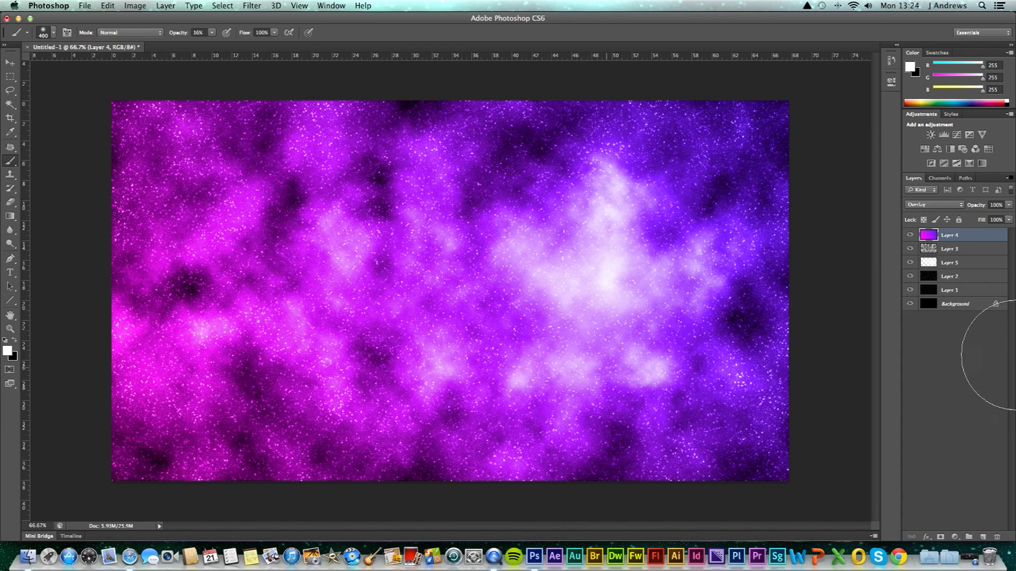
{"action": "left_click", "coordinate": [949, 266]}
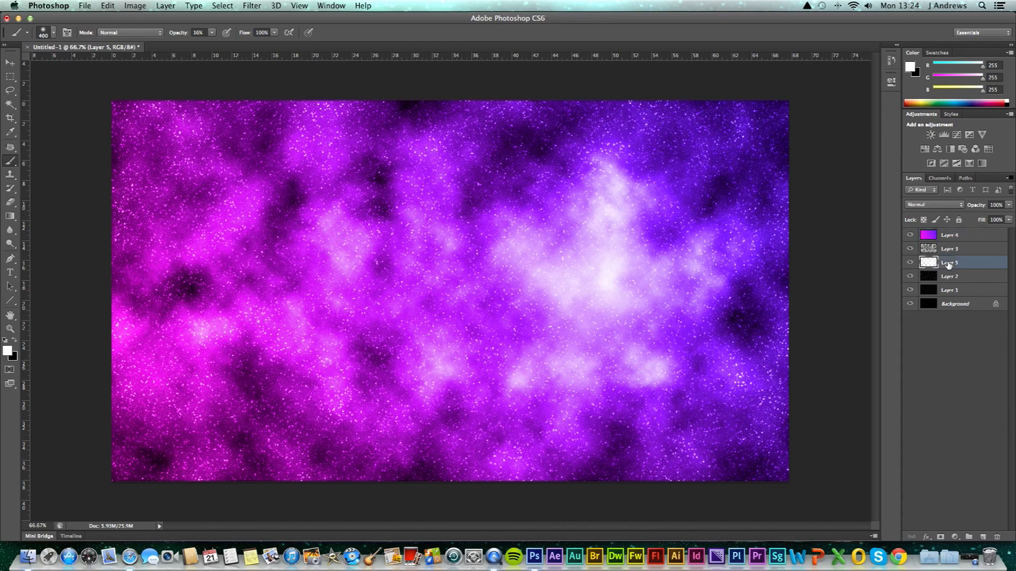
- Minimize the document and browser windows to view the desktop wallpaper as a reference
{"action": "left_click", "coordinate": [19, 18]}
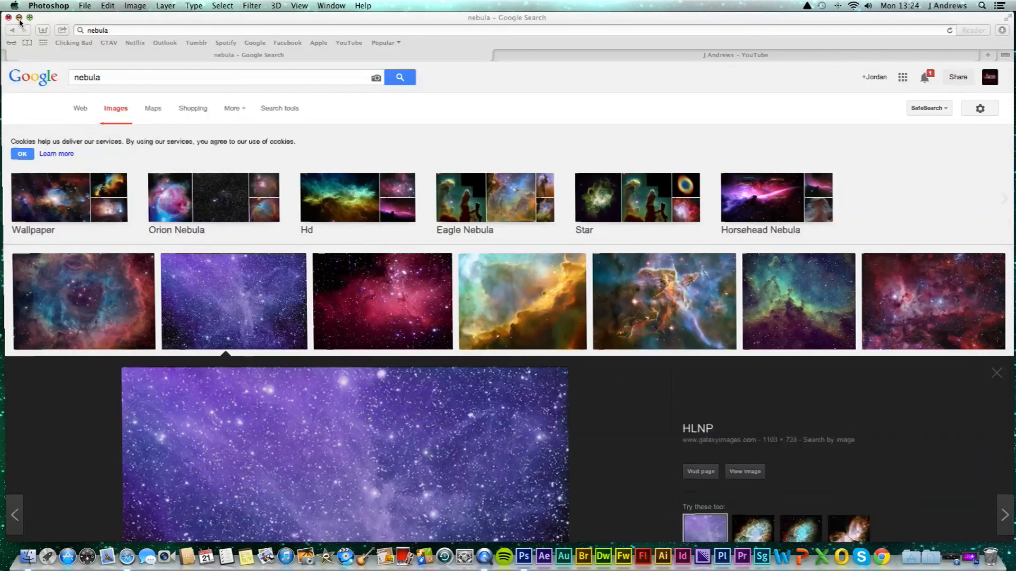
{"action": "left_click", "coordinate": [19, 18]}
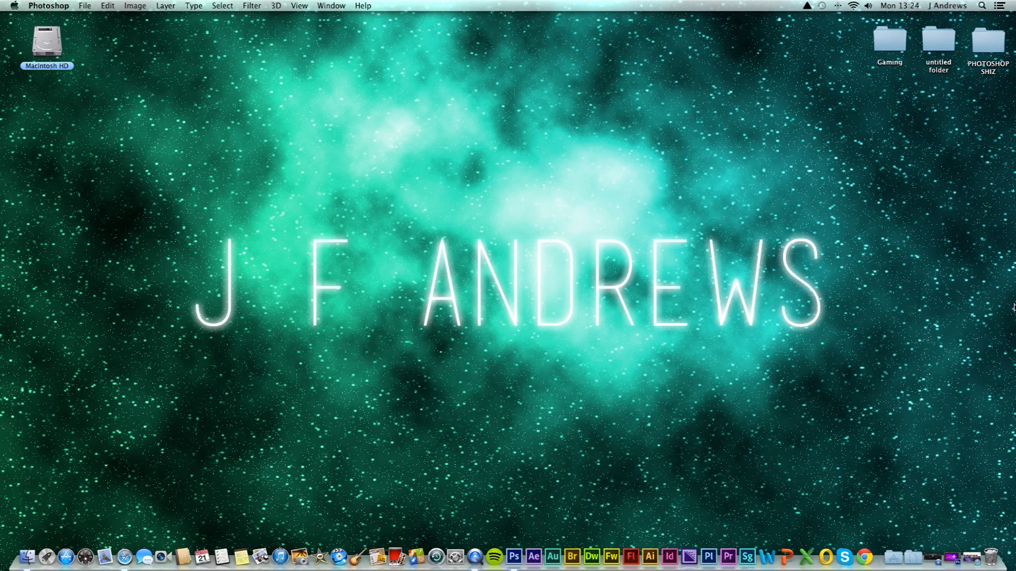